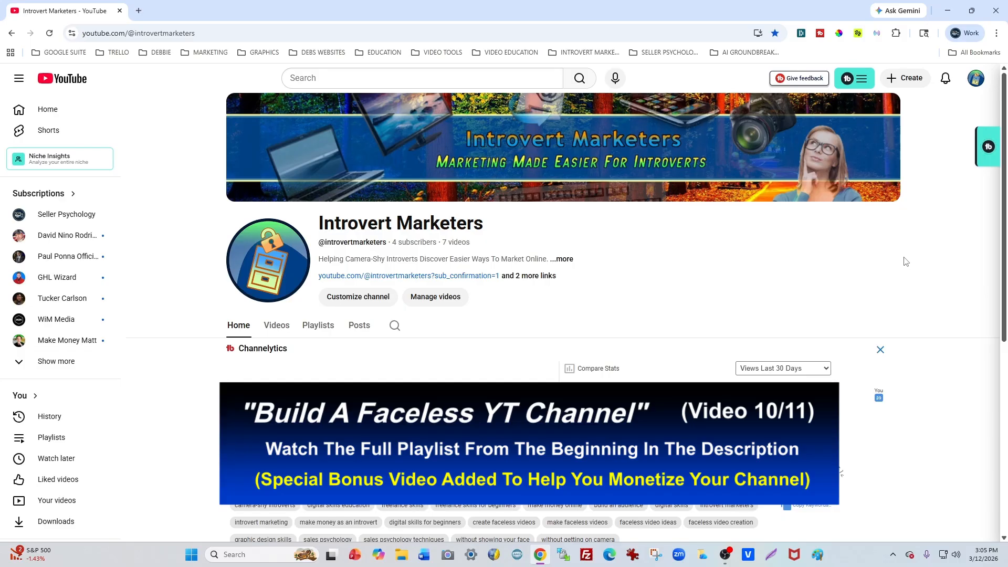
Start a new video upload to the channel with the LandingPage22 file from the Desktop folder.
click(904, 79)
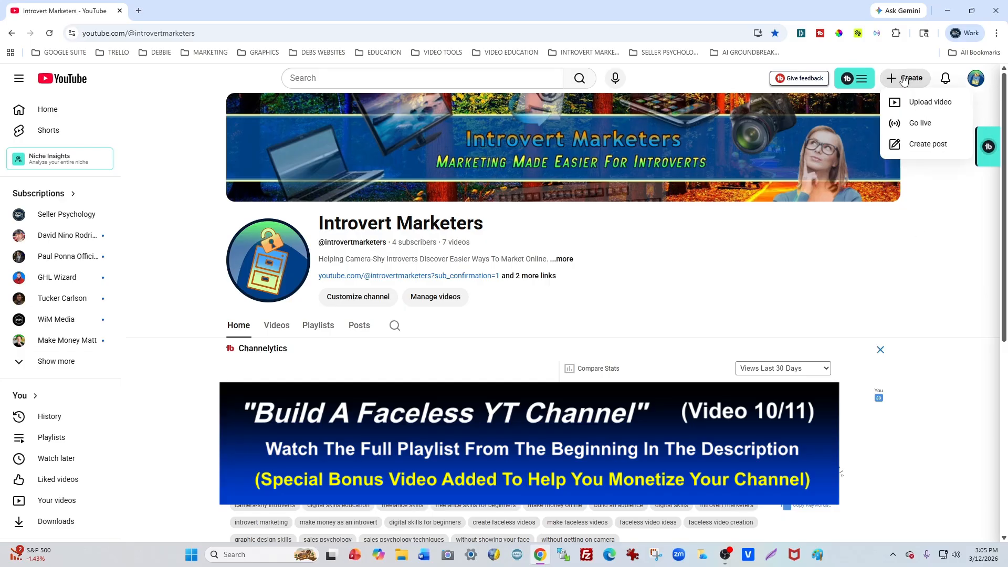
click(916, 106)
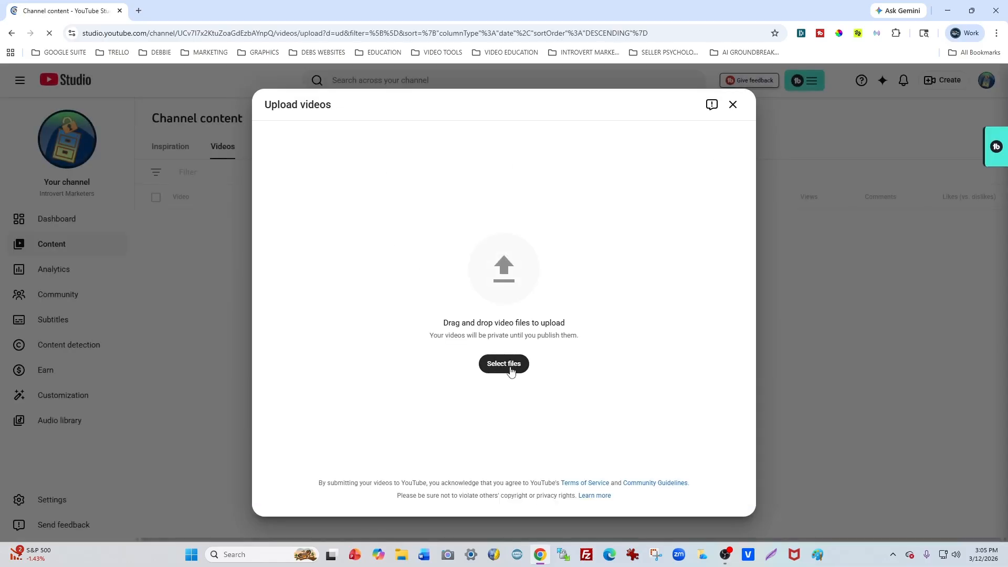
click(506, 364)
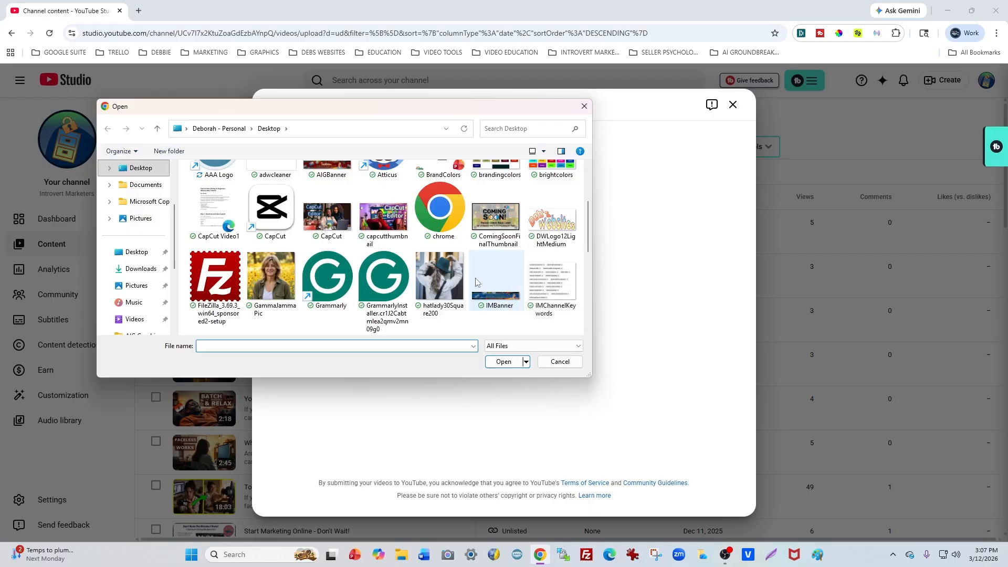
scroll(508, 274, down, 1)
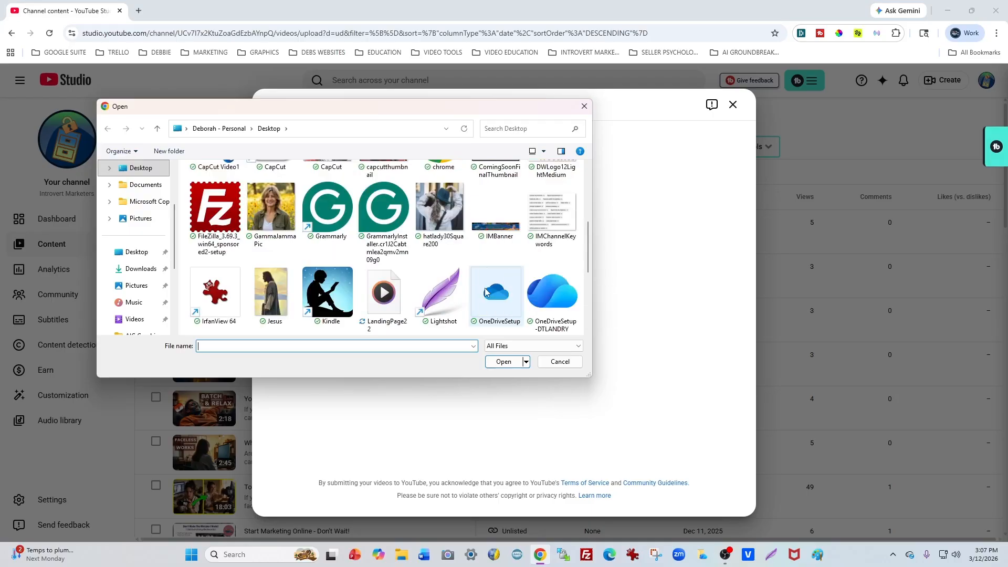
double_click(383, 297)
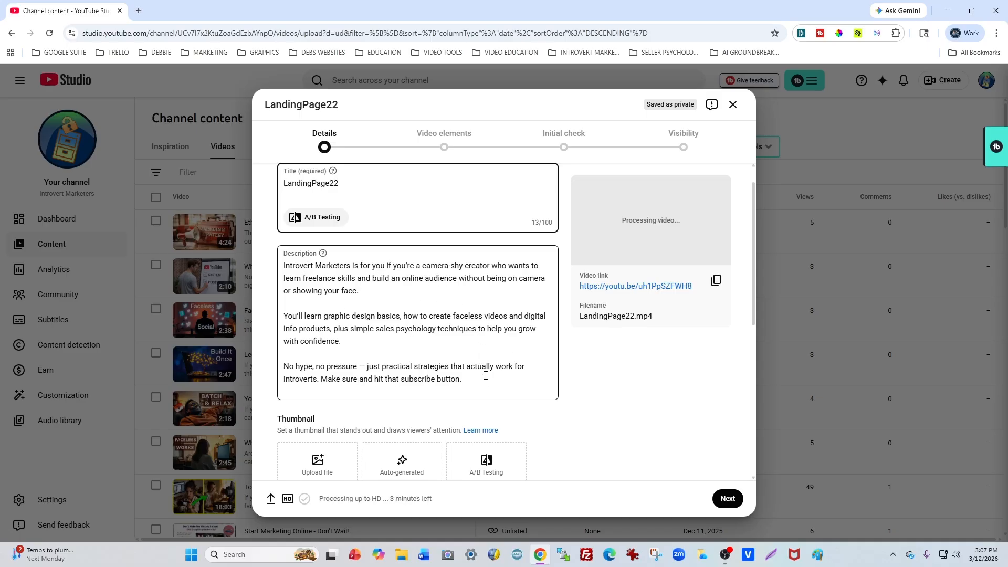
Replace the uploaded video's title with "CapCut Video Editor".
scroll(485, 376, up, 1)
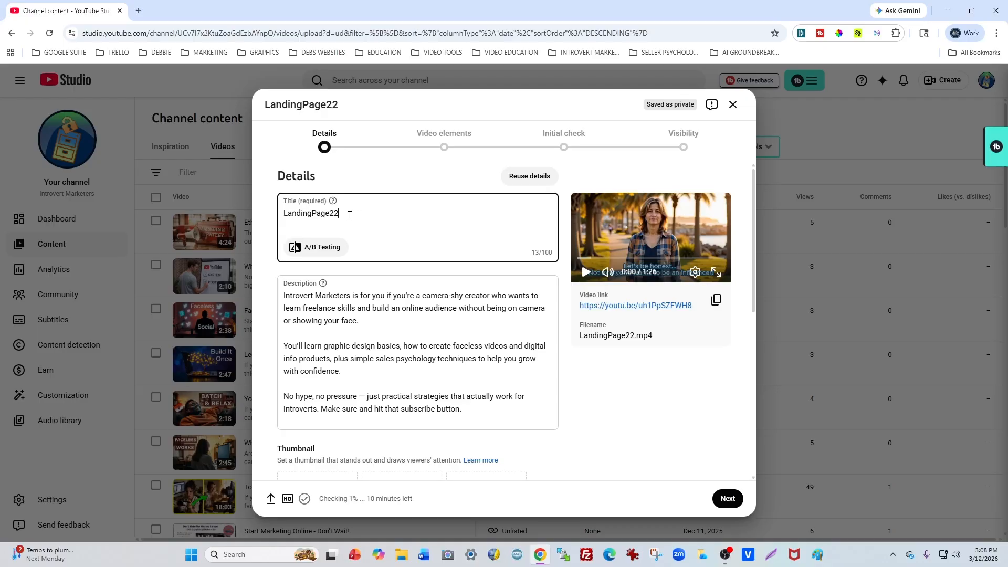
drag(349, 215, 246, 217)
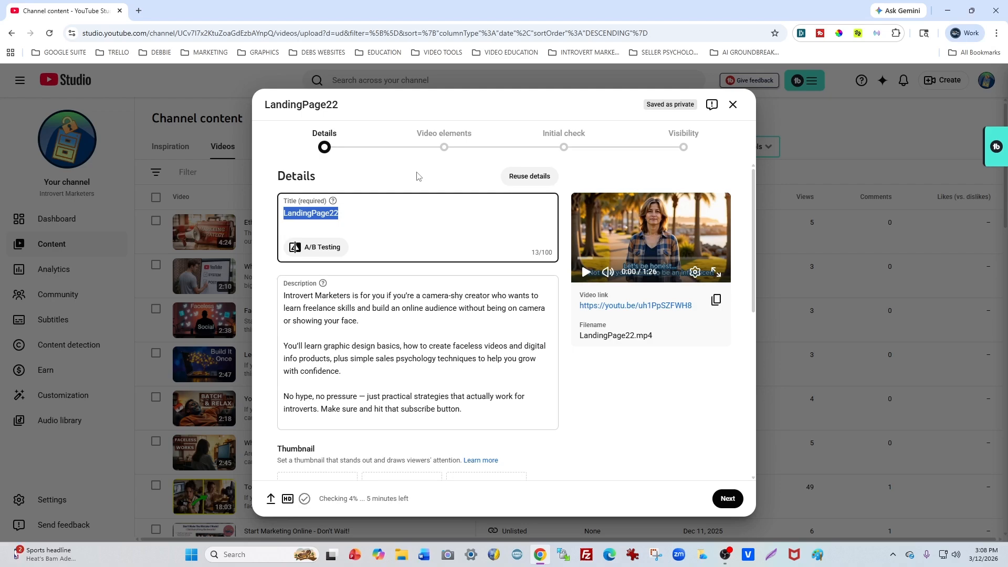
text(Cap)
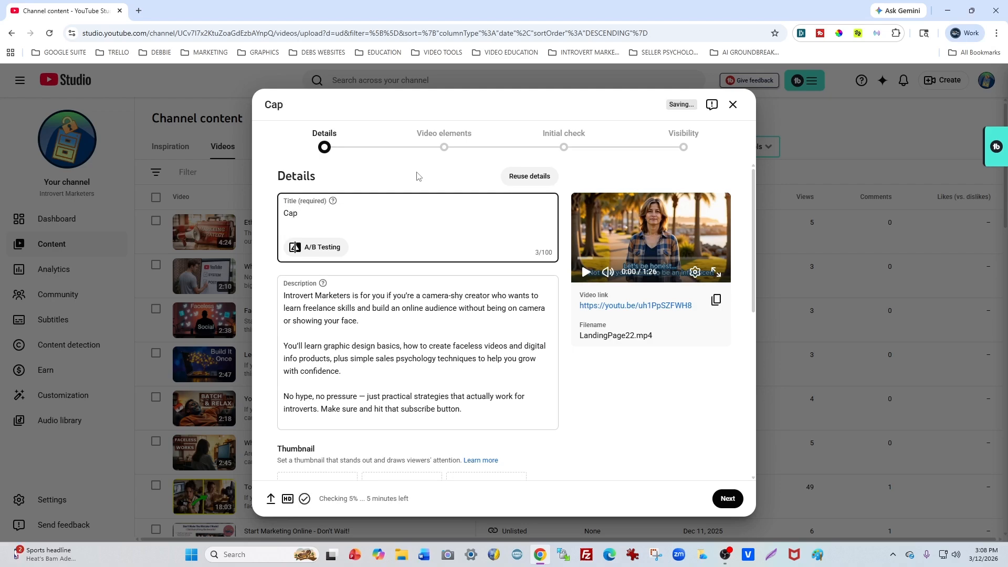
text(Cut Video Editor)
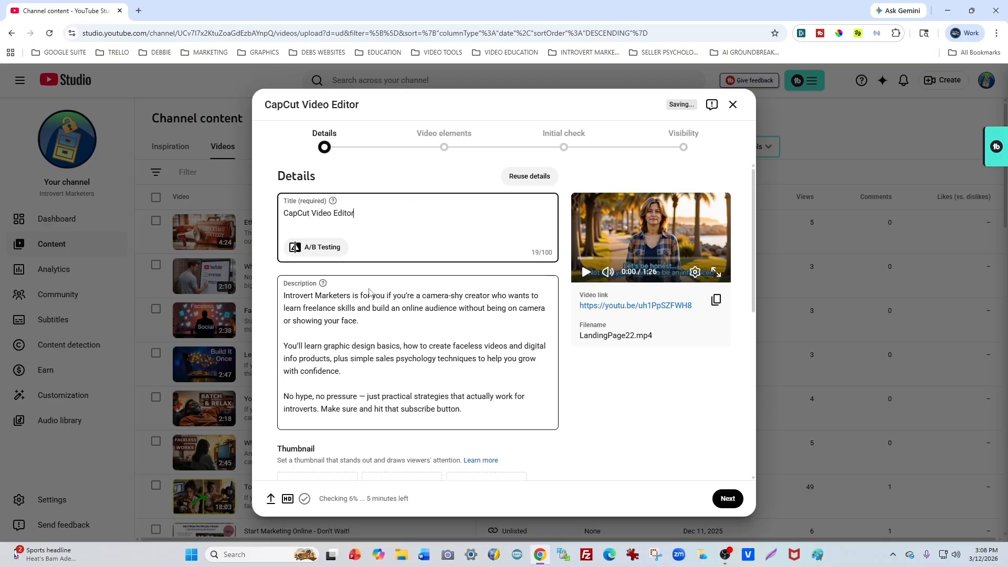
Upload the capcutthumbnail image from the Desktop folder as the video's thumbnail.
scroll(370, 292, down, 3)
scroll(369, 292, down, 1)
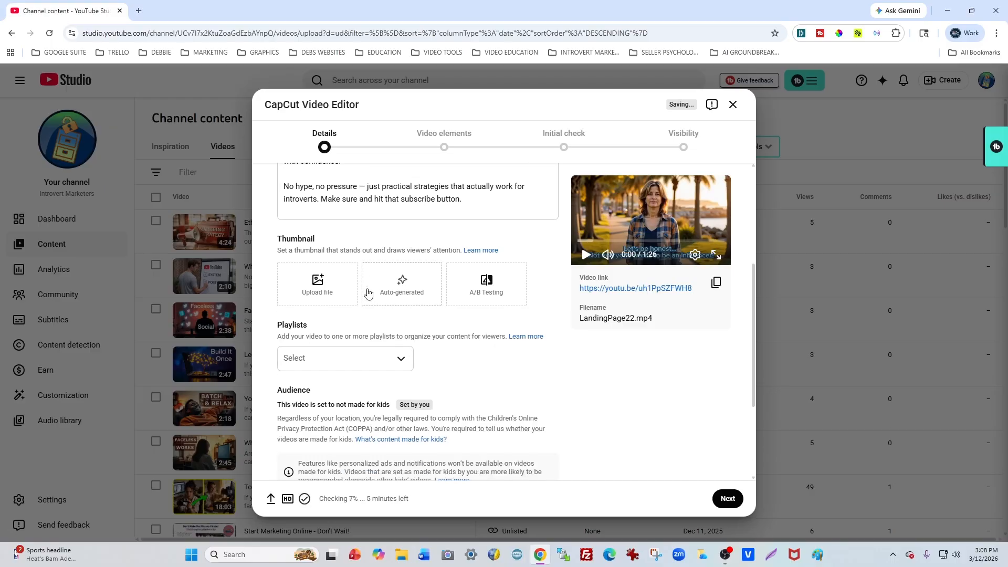
click(318, 282)
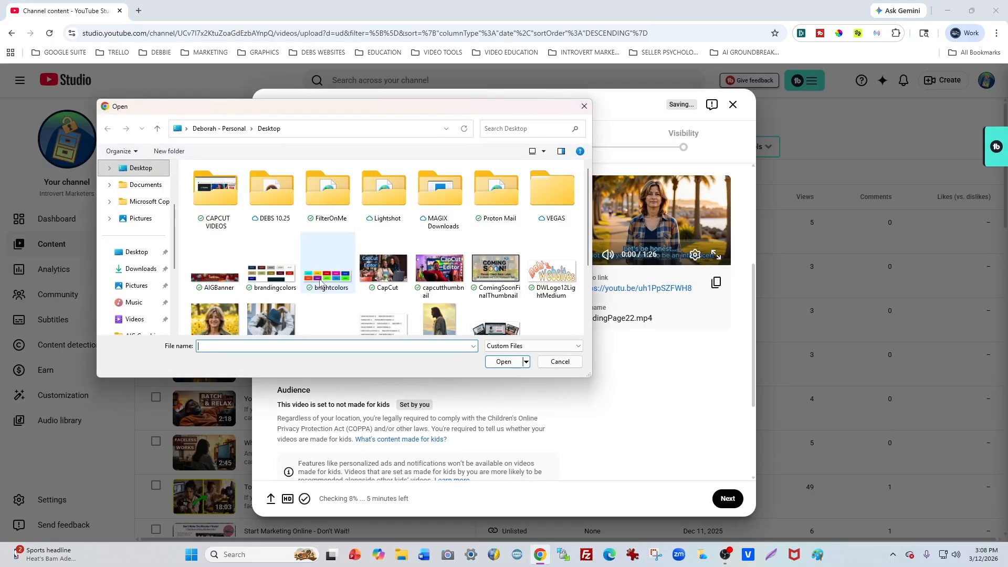
double_click(440, 273)
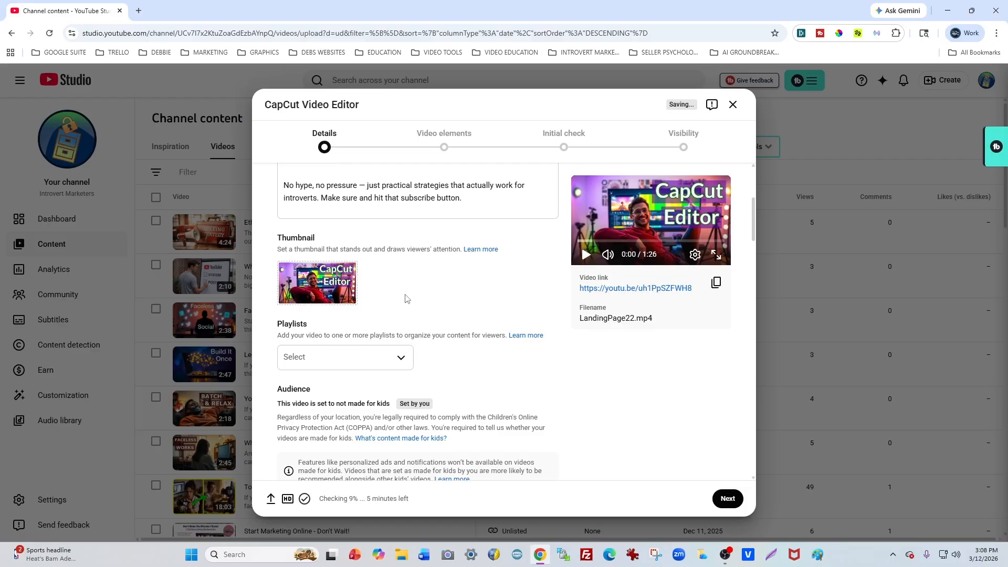
Check which playlists are available for the video without assigning one.
scroll(404, 297, down, 2)
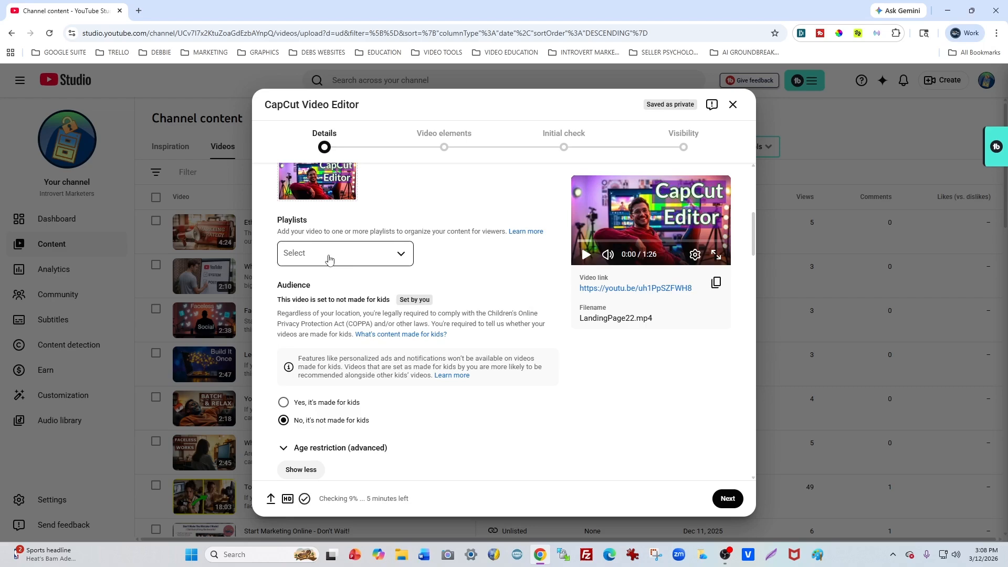
click(330, 260)
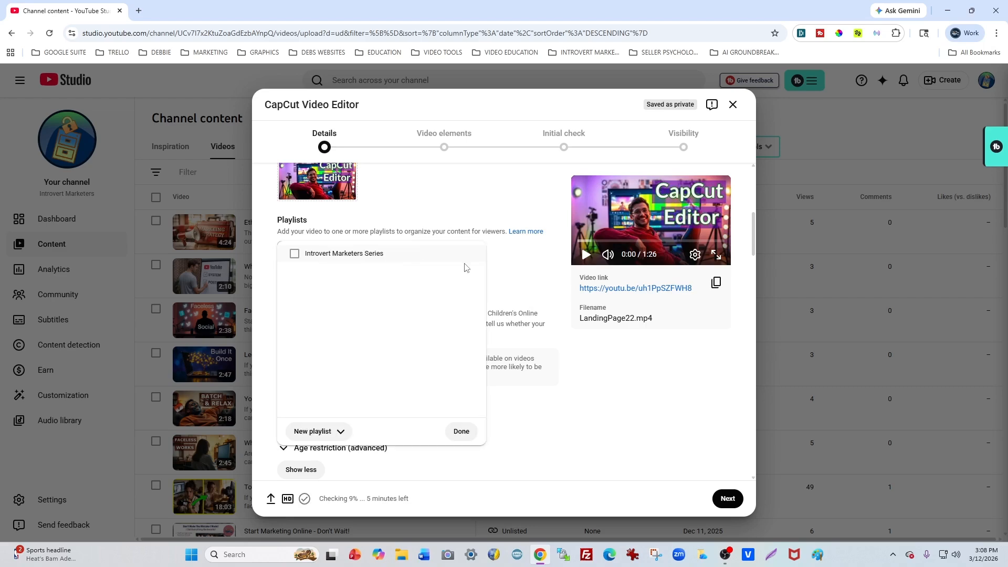
click(525, 271)
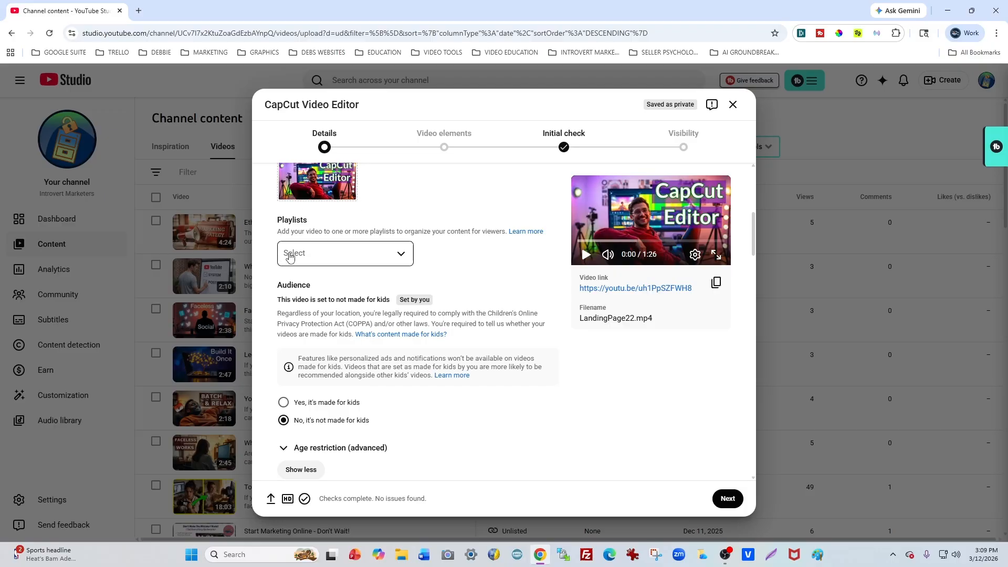
click(331, 257)
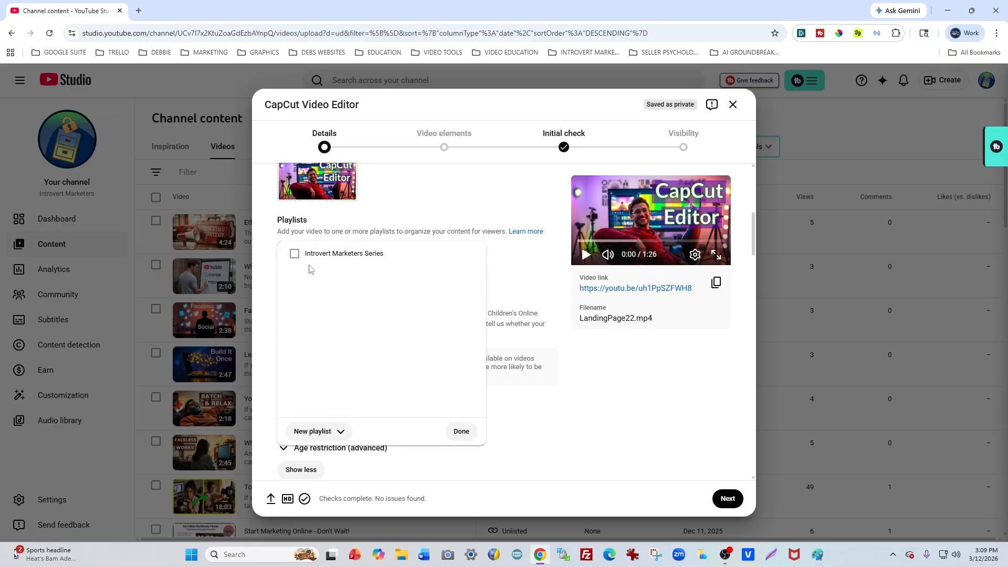
click(468, 210)
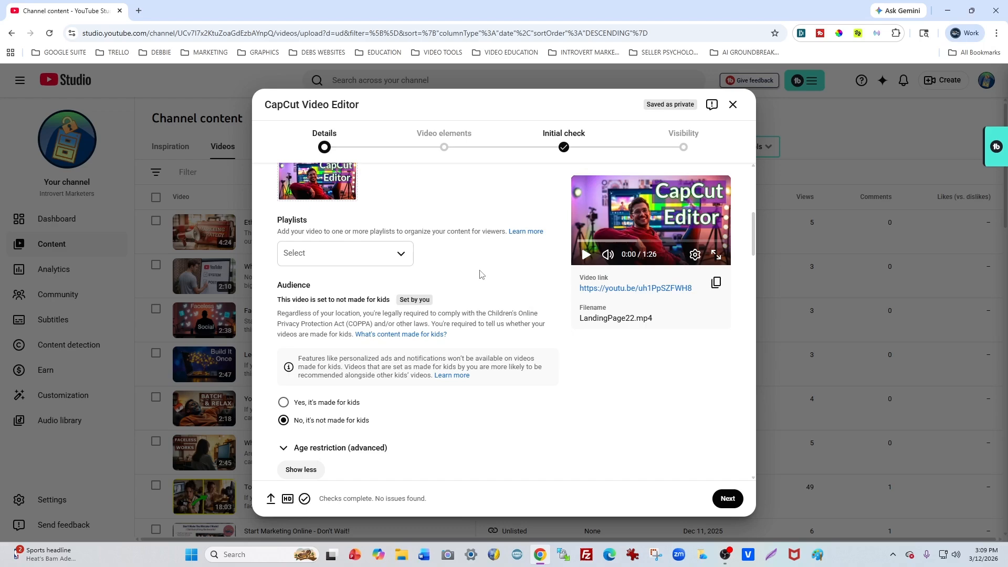
Review the audience, age restriction, paid promotion, altered content, collaboration and automatic chapter settings of the video.
scroll(479, 274, up, 1)
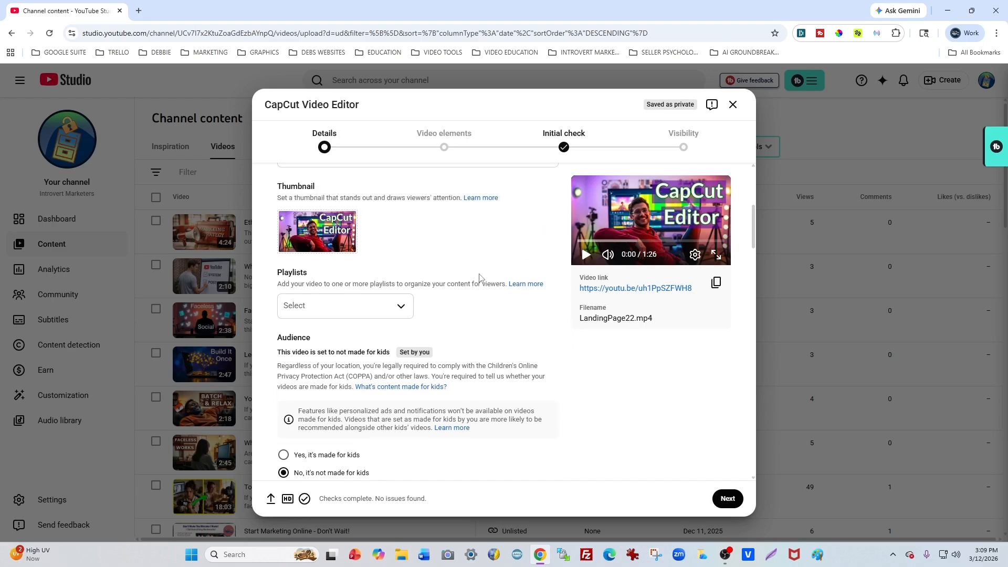
scroll(477, 287, down, 2)
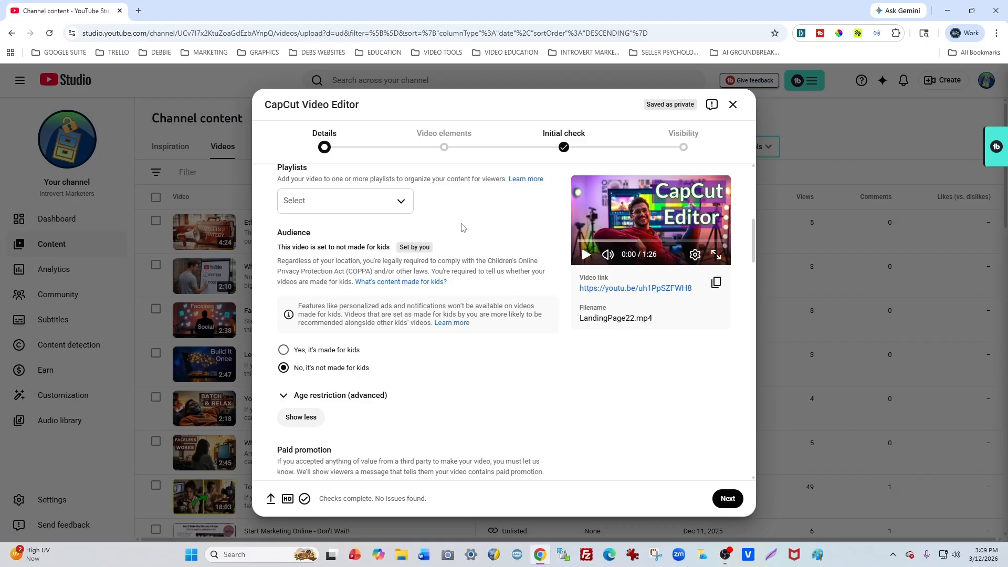
scroll(462, 228, down, 2)
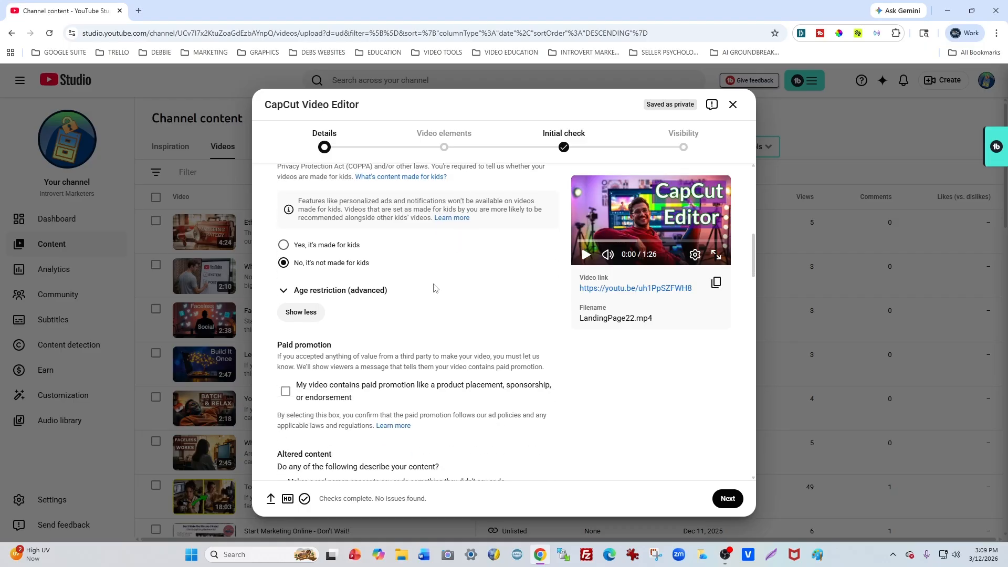
scroll(317, 291, down, 2)
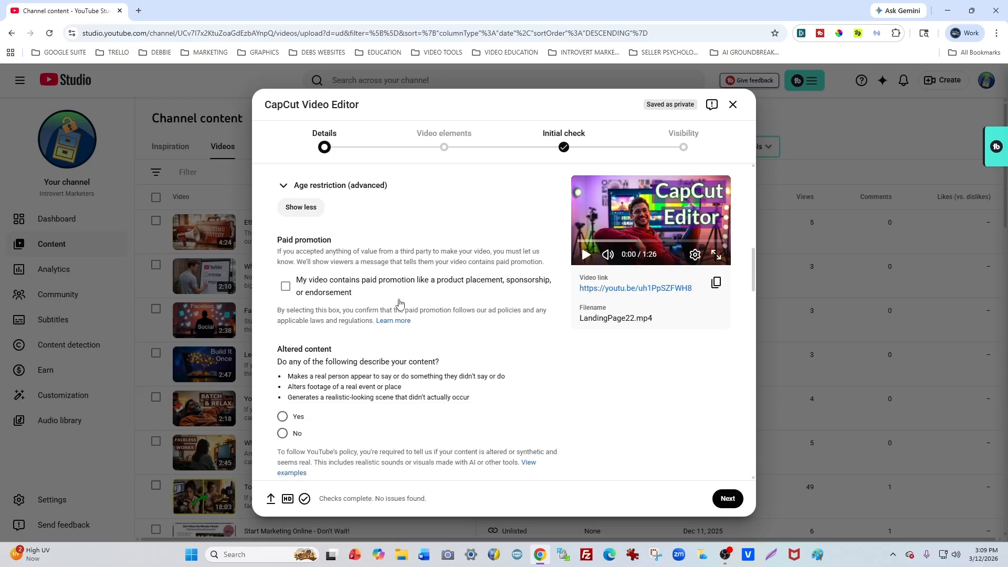
scroll(399, 304, down, 1)
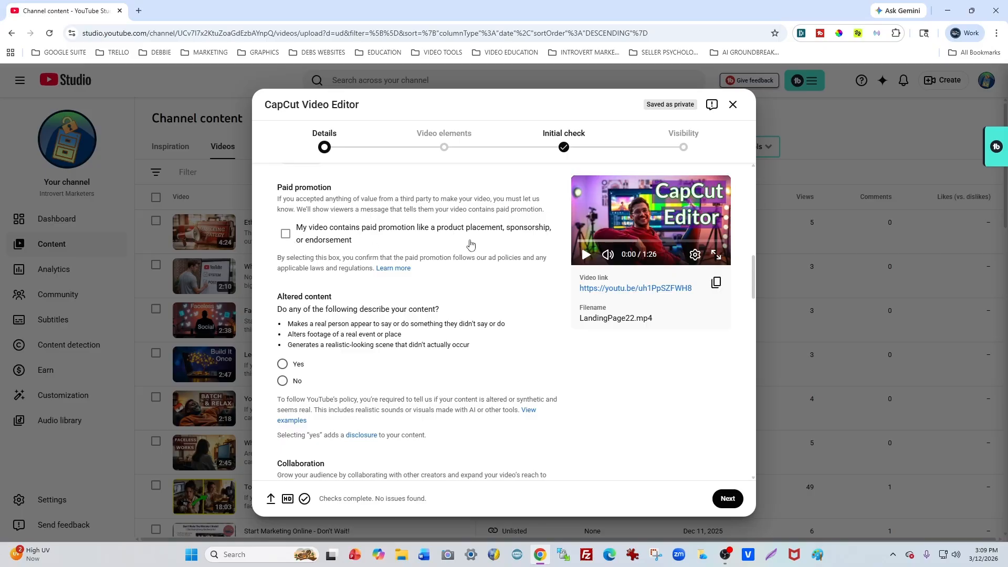
scroll(462, 249, down, 2)
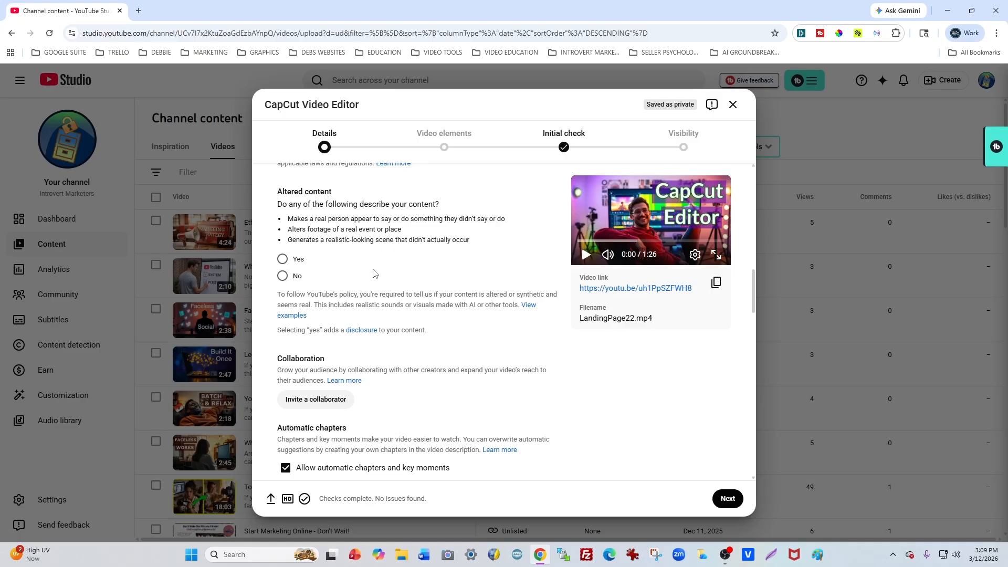
scroll(374, 273, down, 7)
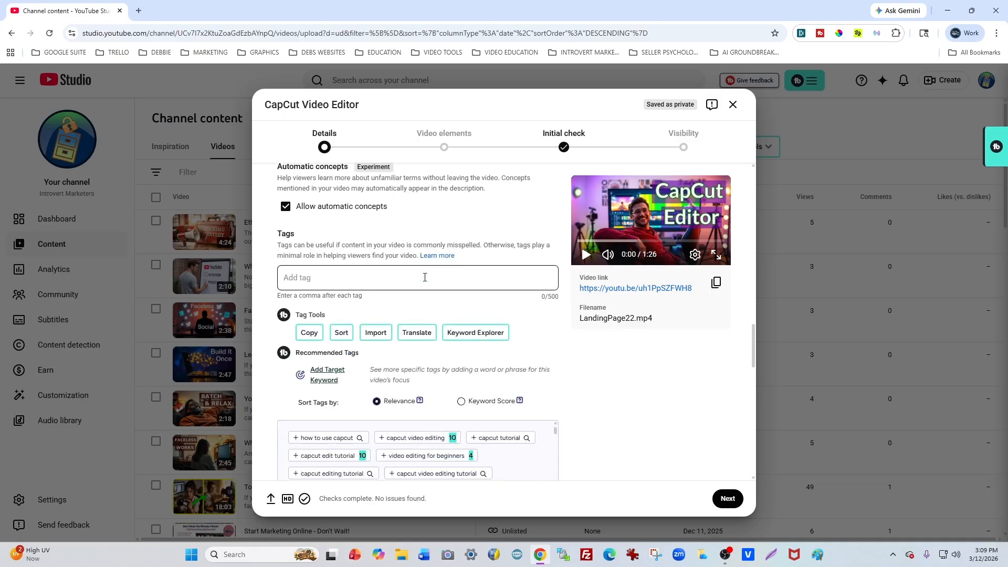
Look over the recommended tags, then add the tag "ai software" to the video and remove it again.
click(302, 250)
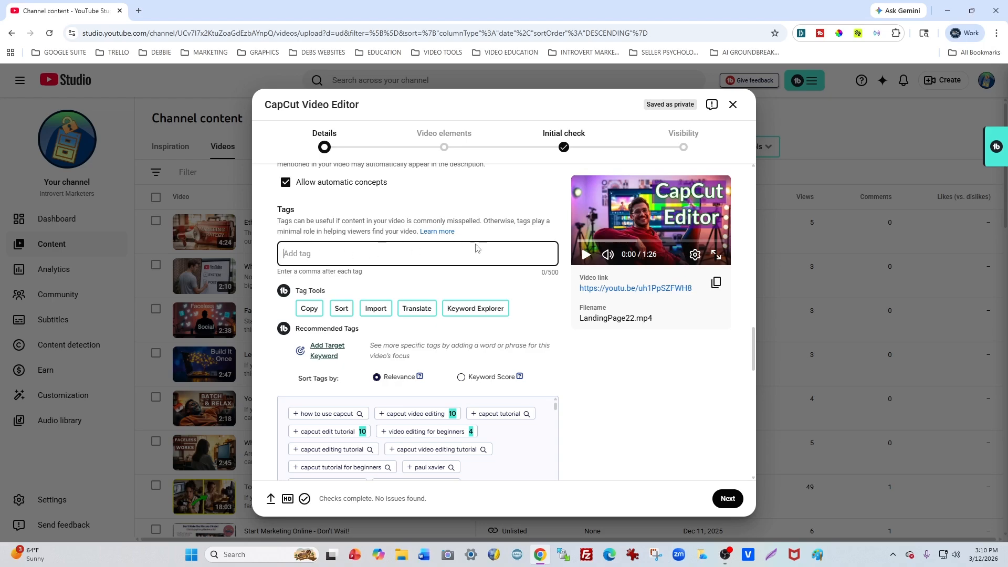
scroll(402, 247, down, 3)
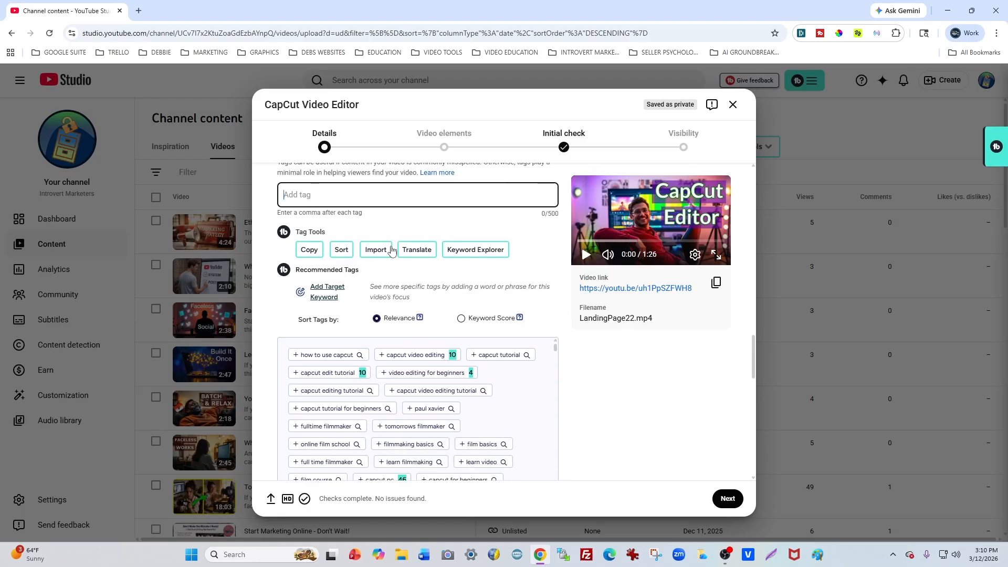
scroll(344, 238, up, 2)
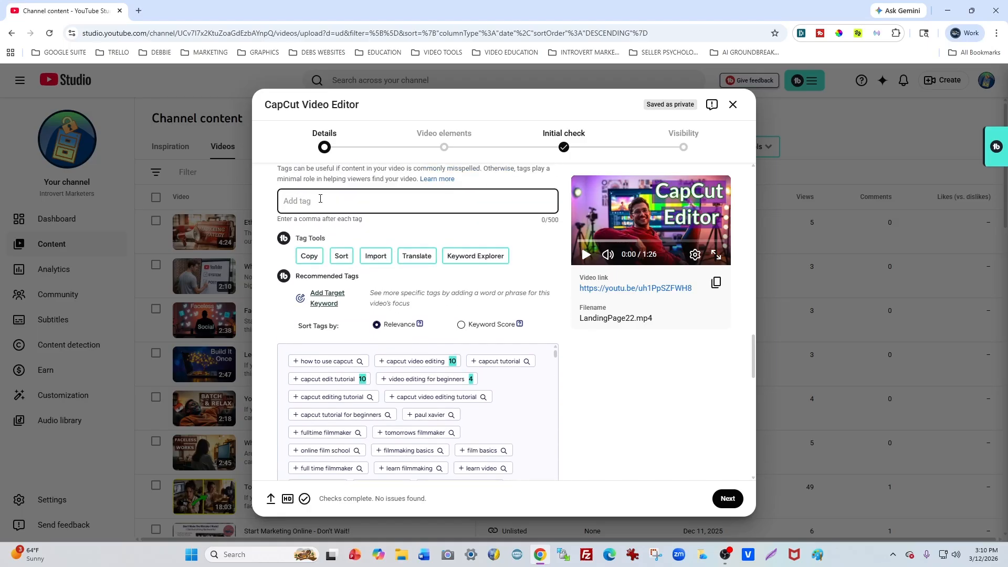
scroll(322, 215, down, 3)
scroll(328, 236, up, 4)
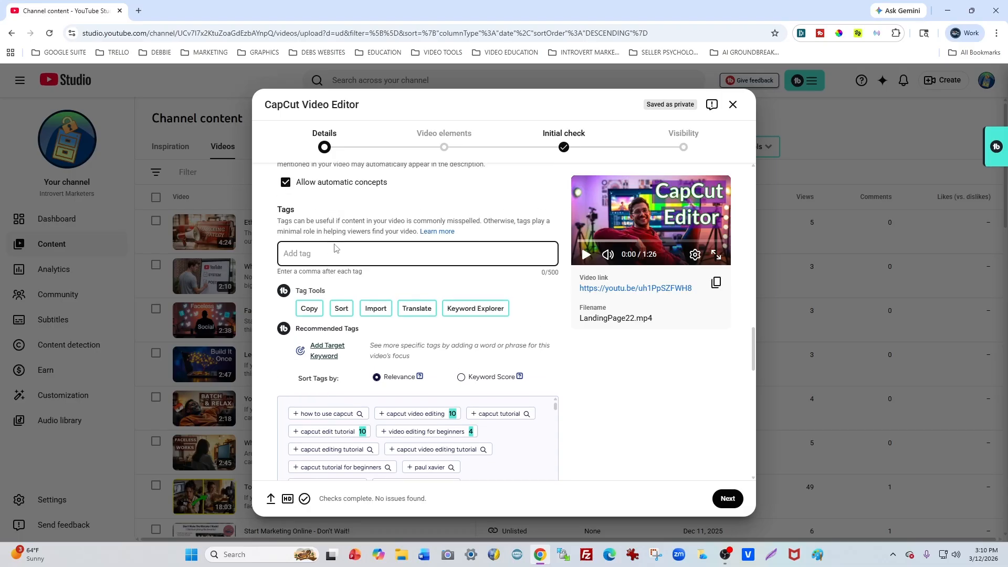
text(ai softw)
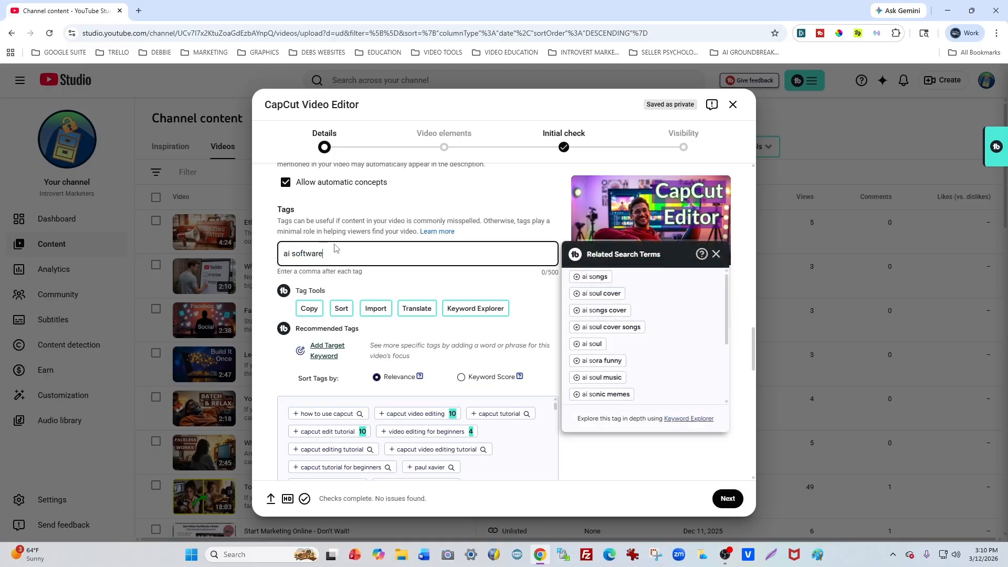
text(are)
key(comma)
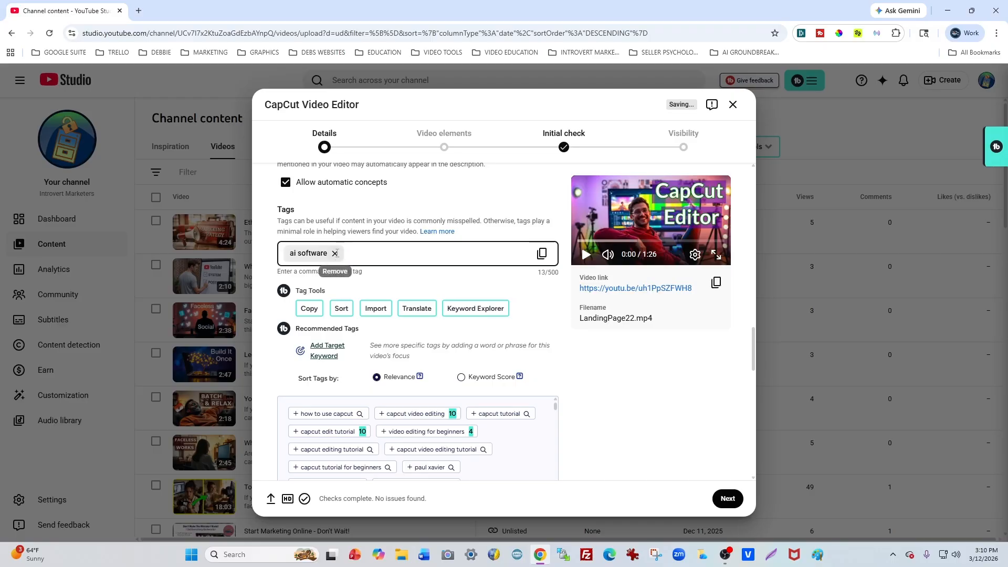
click(335, 253)
Review the recommended tags and the language, recording date, license, Shorts remixing, category and comment settings of the video.
scroll(342, 404, down, 5)
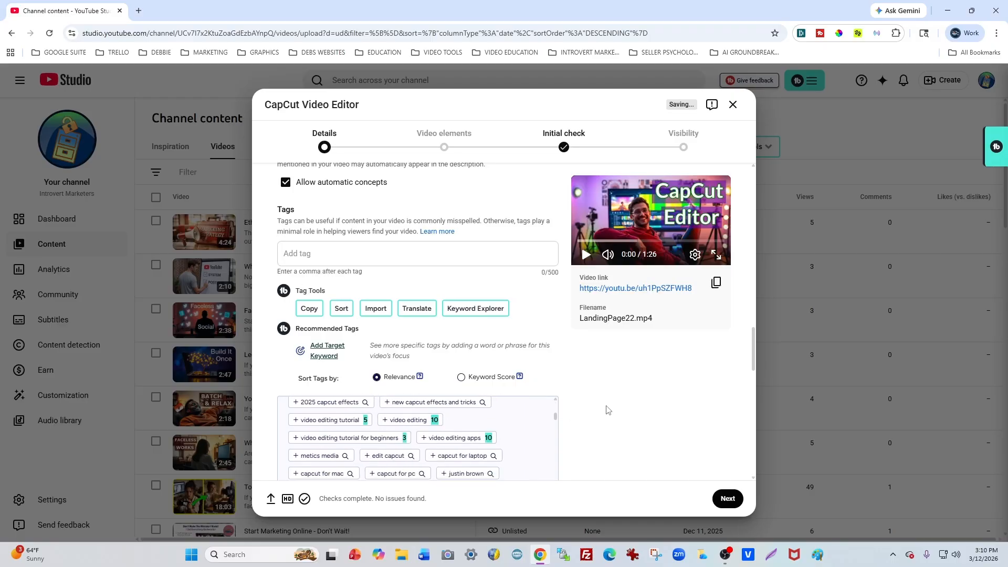
scroll(611, 410, down, 4)
scroll(619, 409, down, 8)
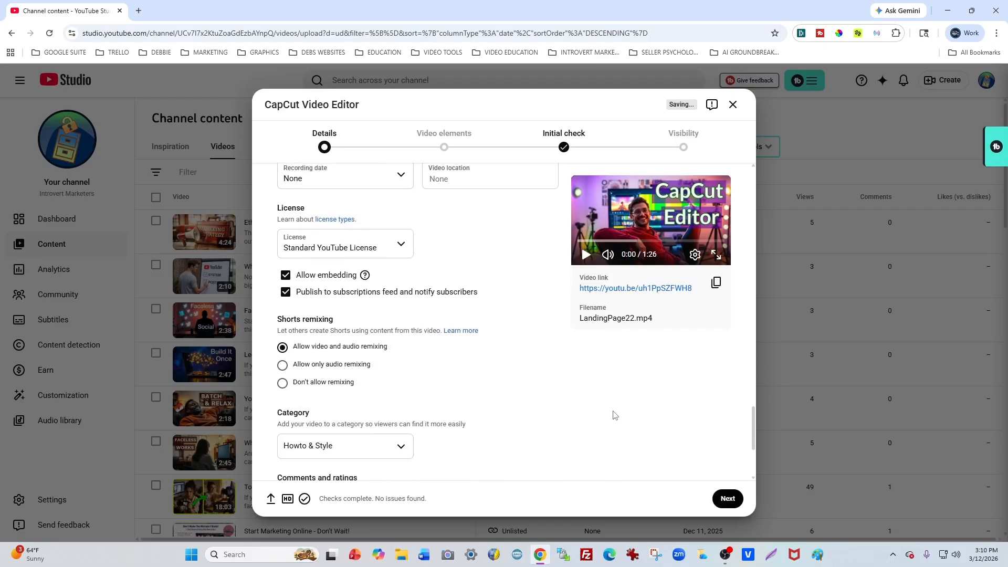
scroll(616, 416, up, 1)
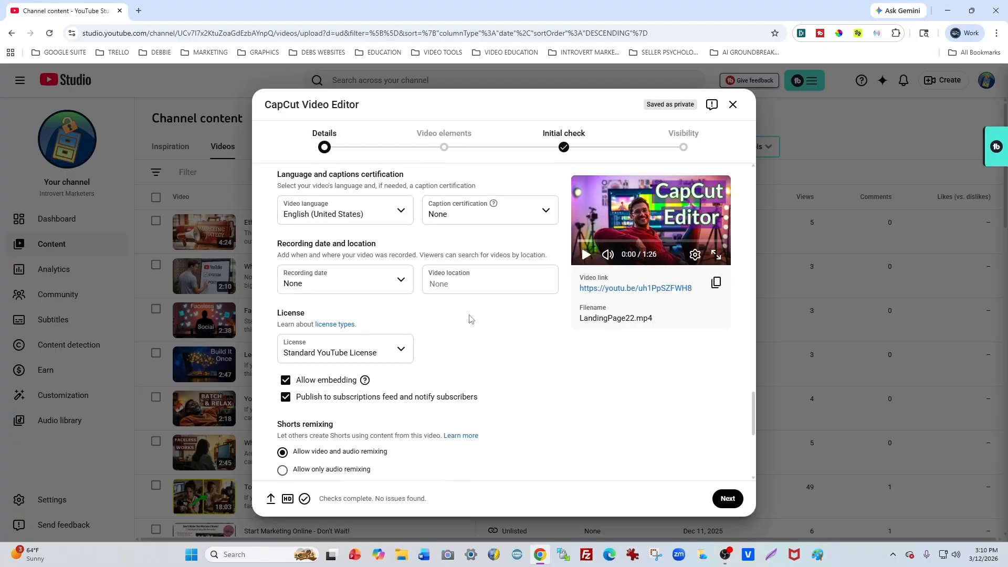
scroll(470, 319, down, 3)
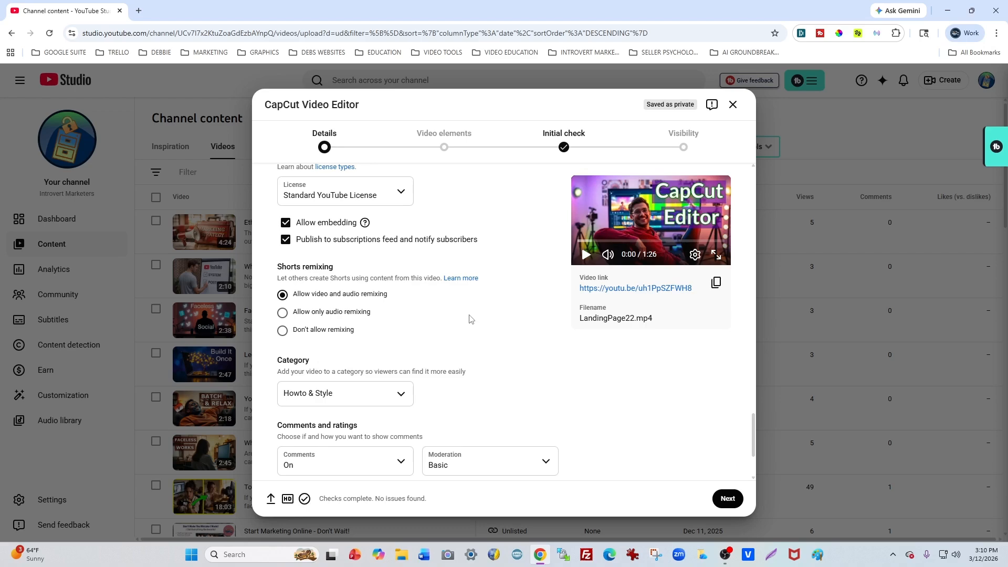
scroll(470, 319, down, 1)
scroll(469, 319, down, 2)
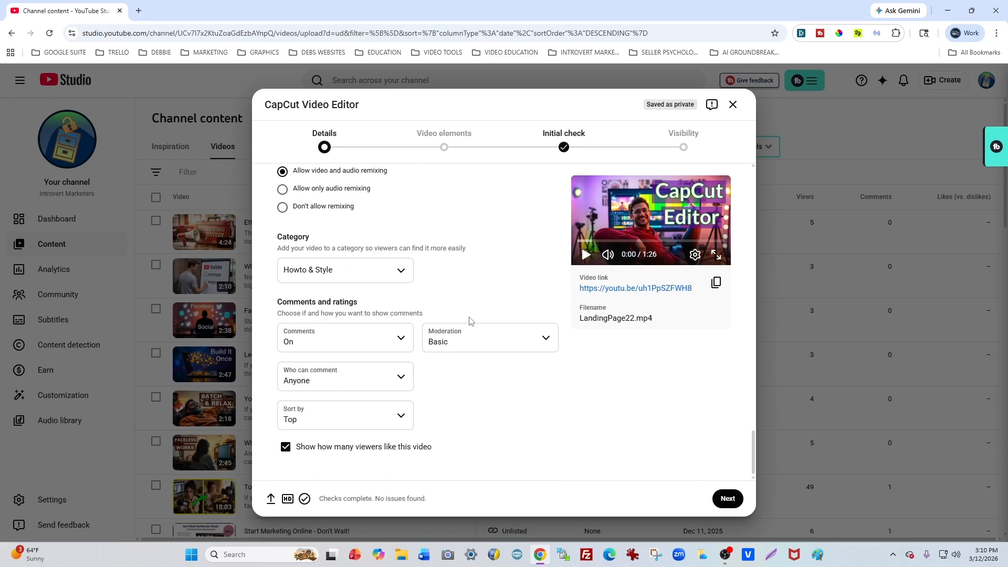
Continue past the video elements and initial check without adding anything, and set the video's visibility to Unlisted.
click(727, 498)
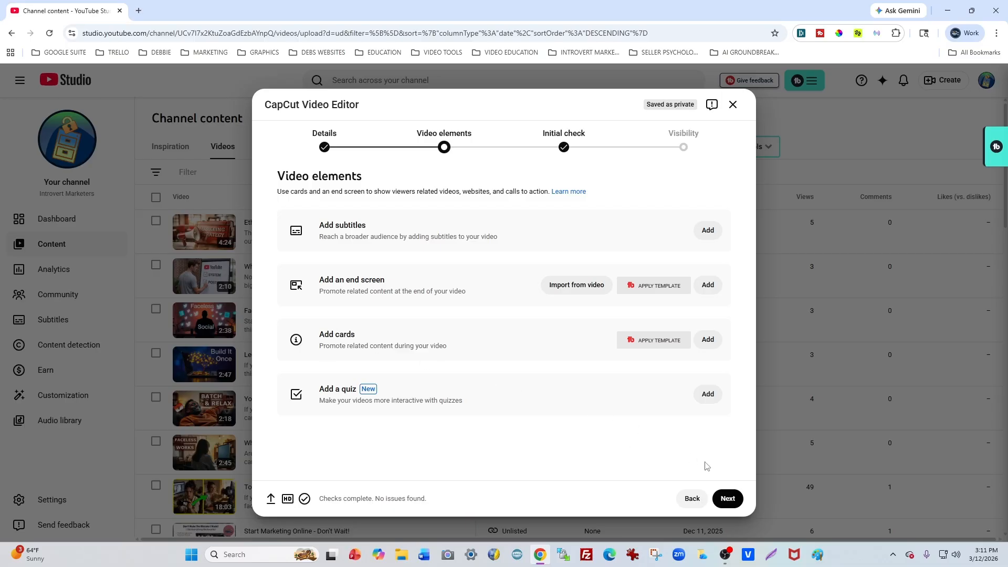
click(727, 501)
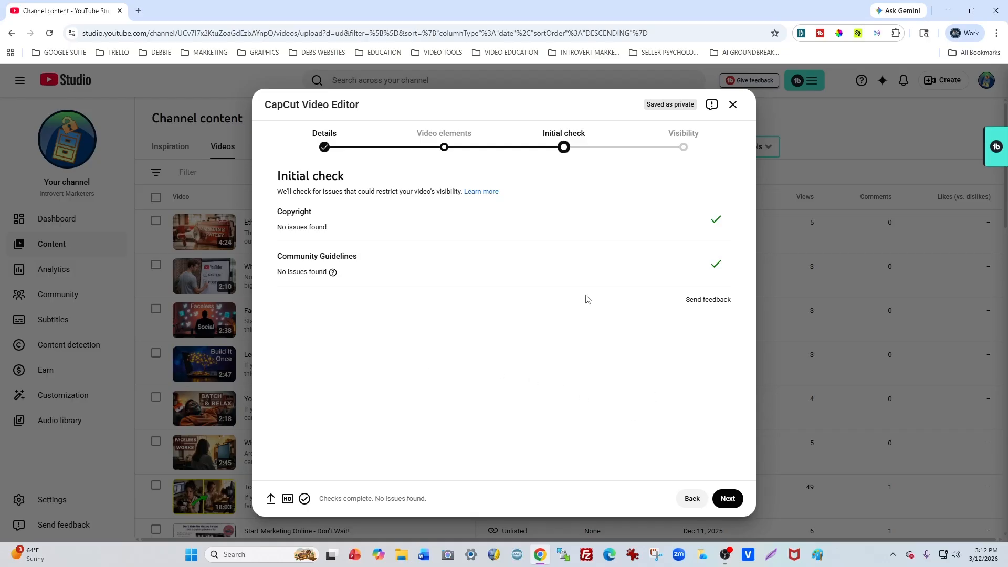
click(727, 499)
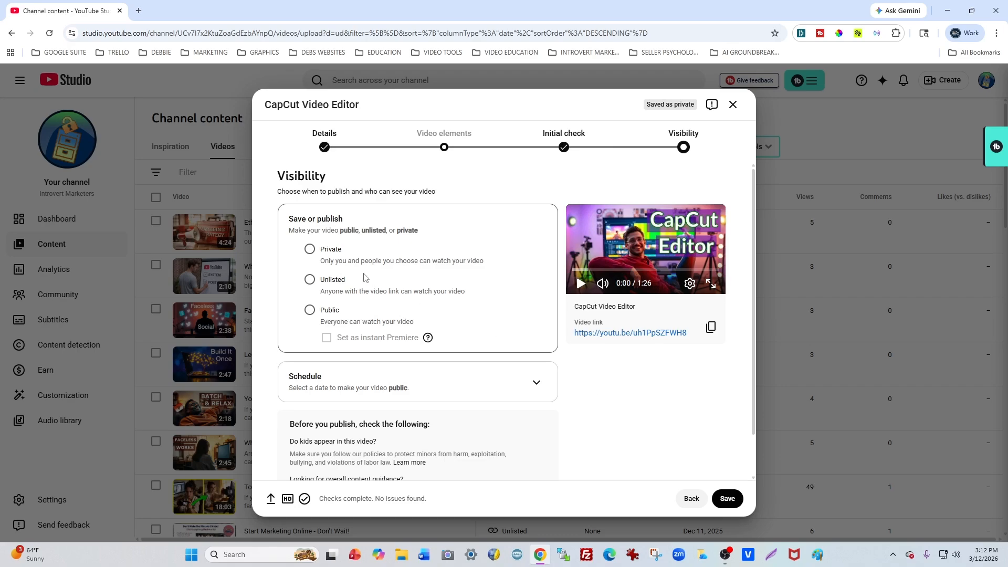
click(310, 281)
scroll(600, 403, down, 1)
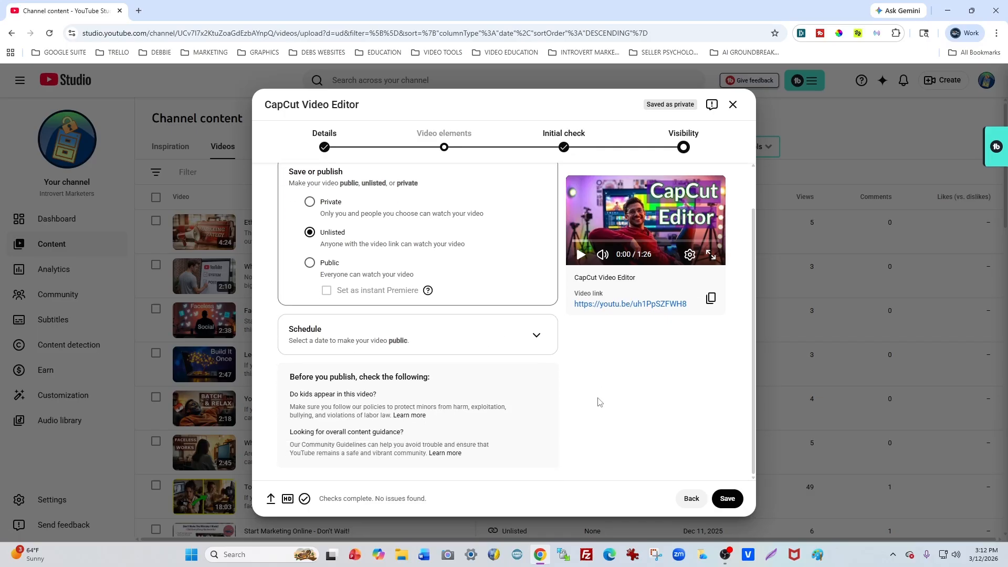
Examine the public scheduling options and the available publishing dates without scheduling the video.
click(535, 336)
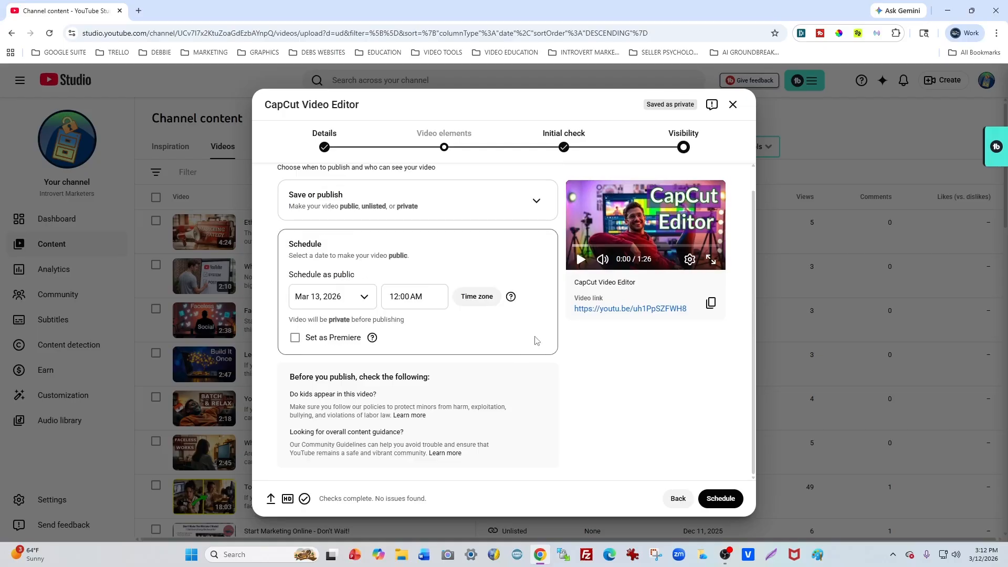
click(365, 299)
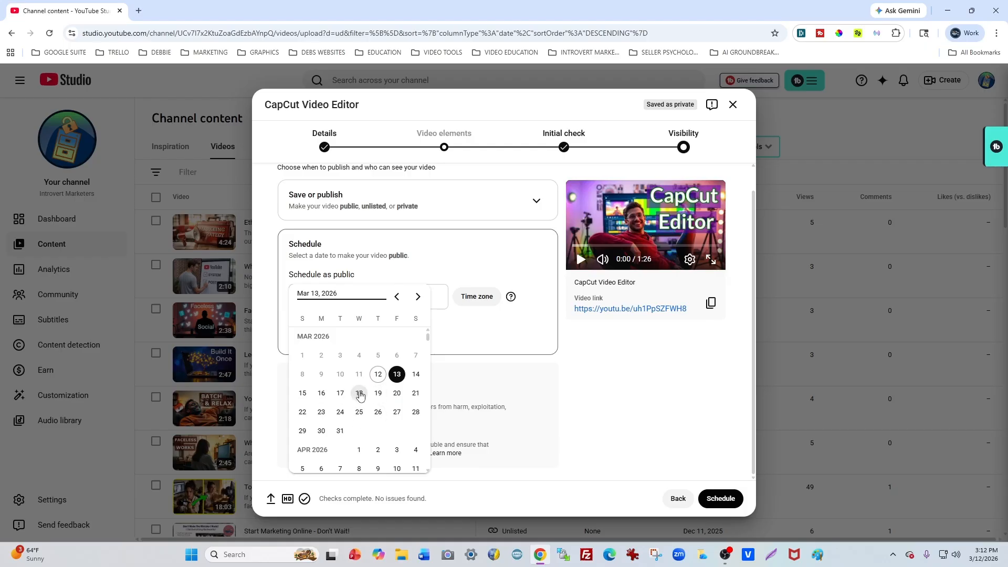
click(481, 351)
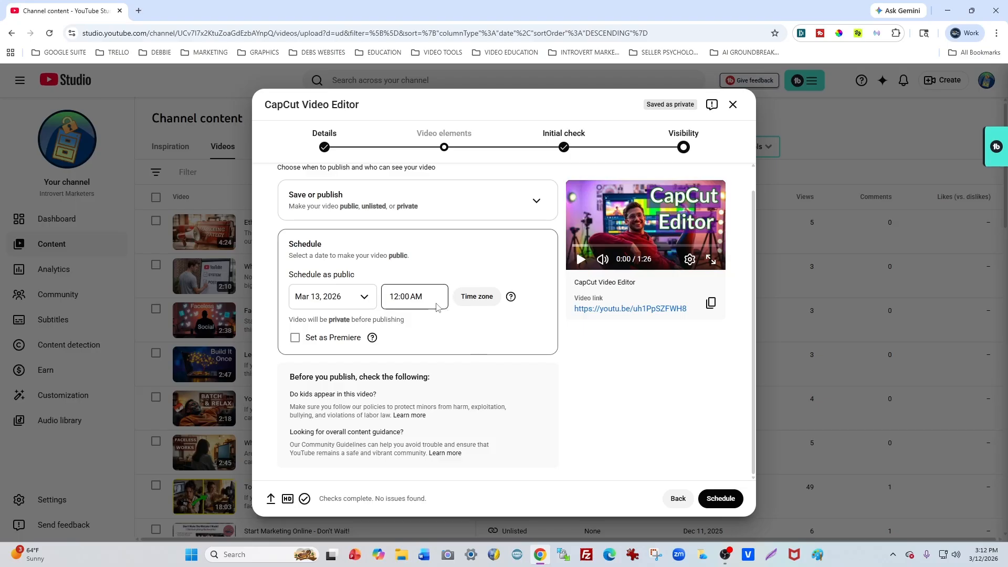
click(366, 298)
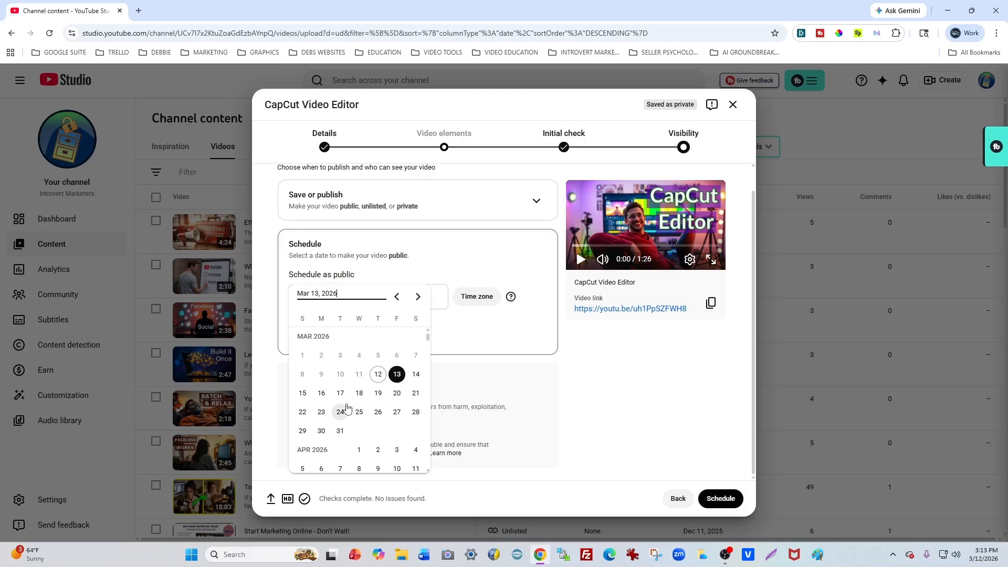
click(544, 378)
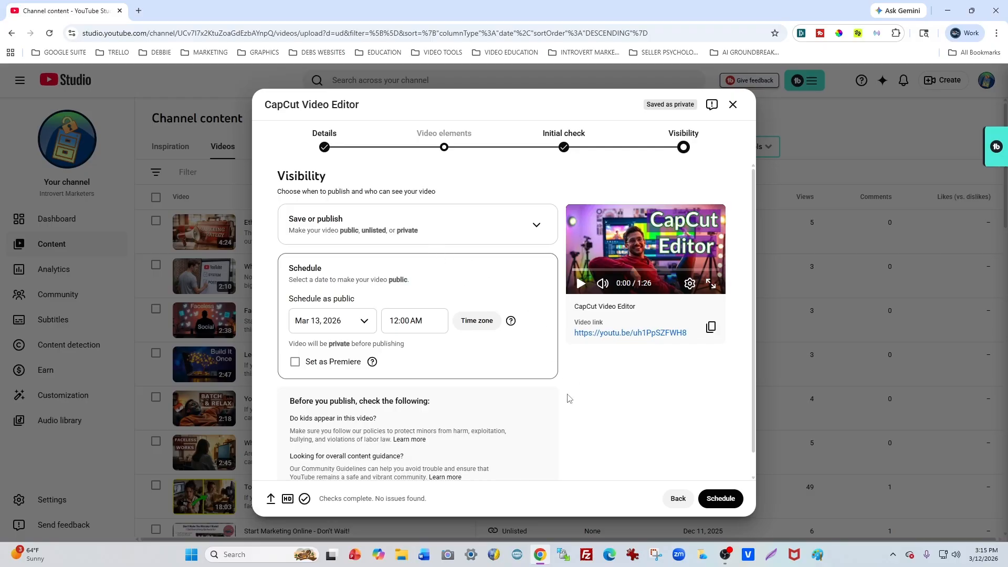
scroll(397, 440, down, 1)
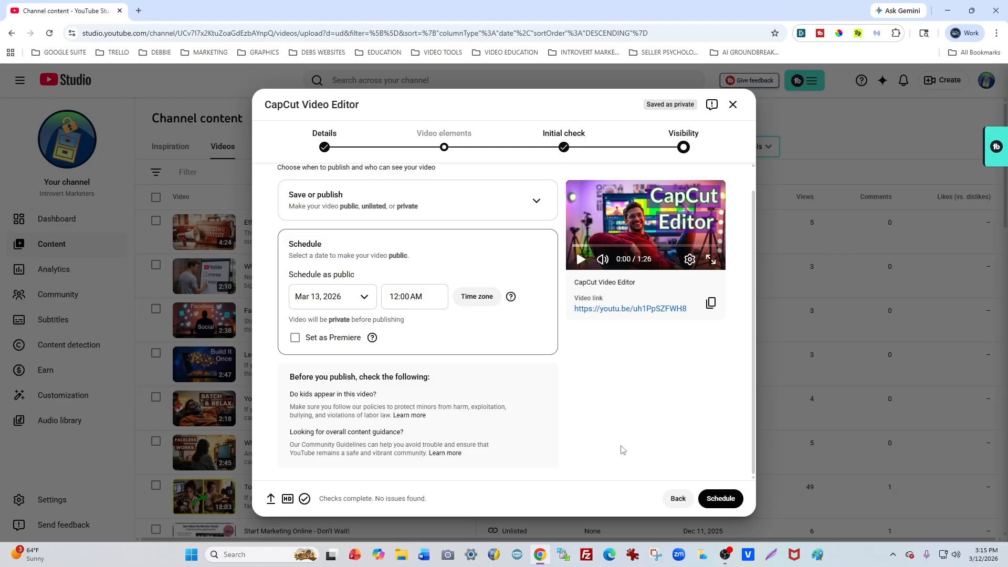
click(675, 499)
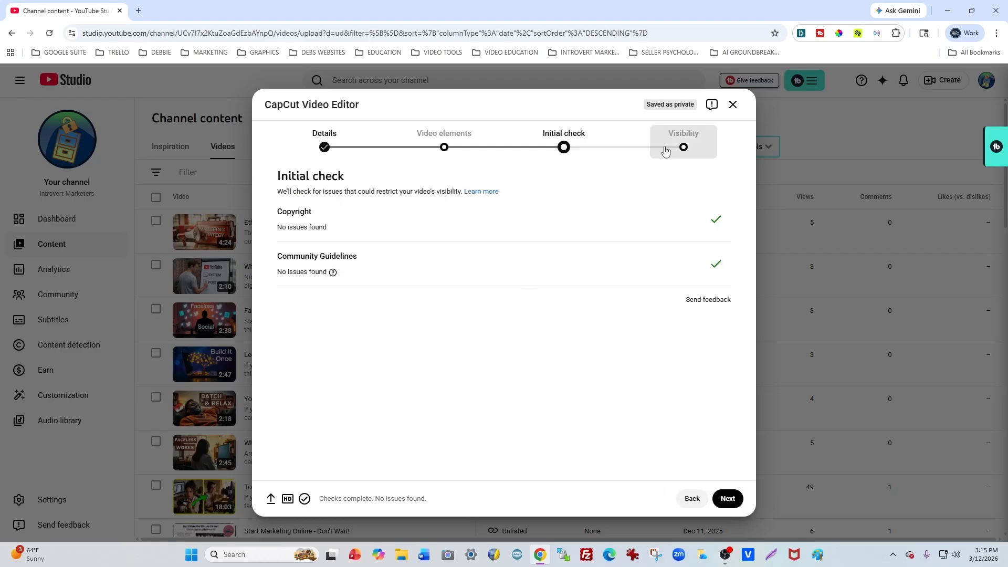
click(684, 149)
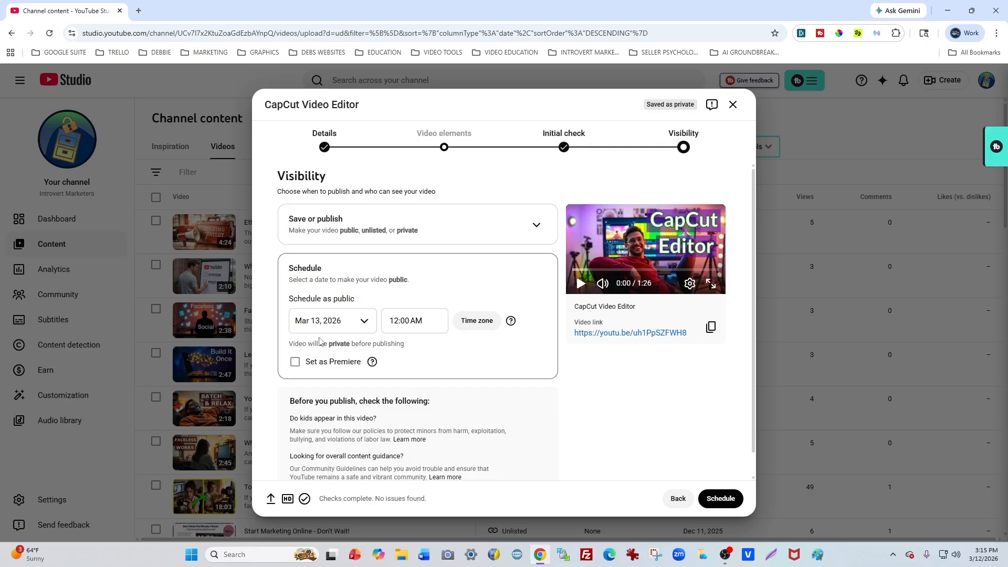
click(362, 324)
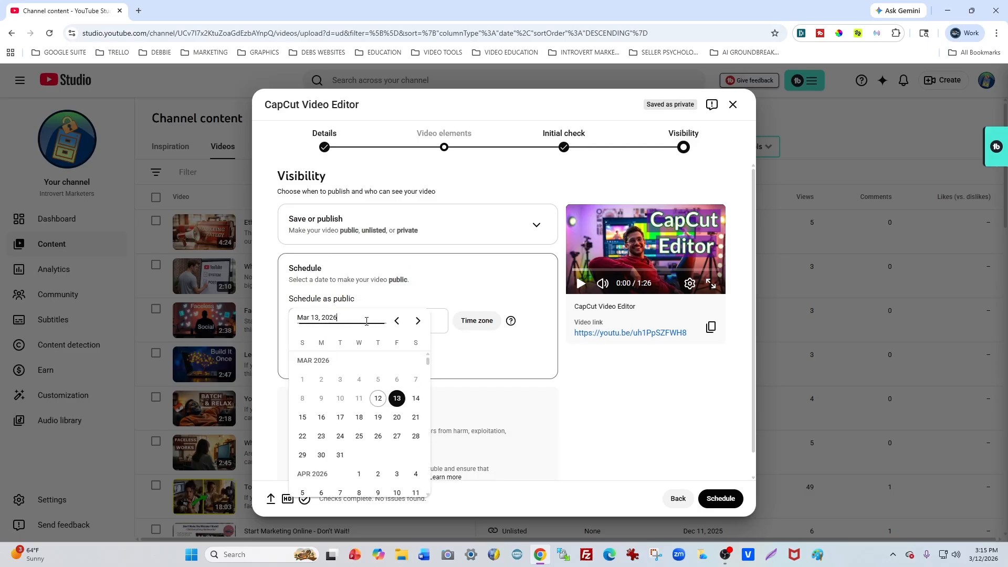
click(313, 186)
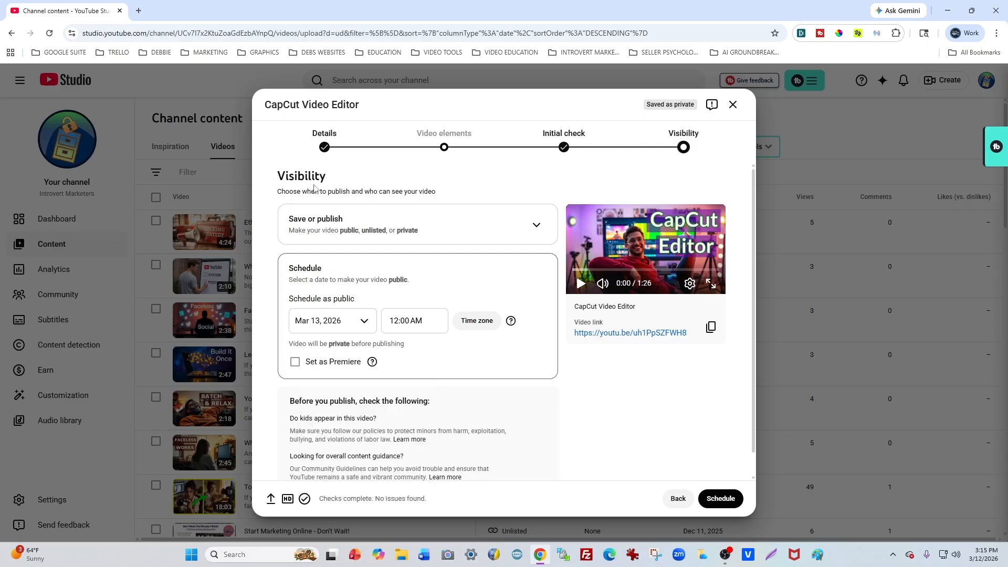
Close the upload as a draft and permanently delete the "CapCut Video Editor" draft from the channel content.
click(733, 107)
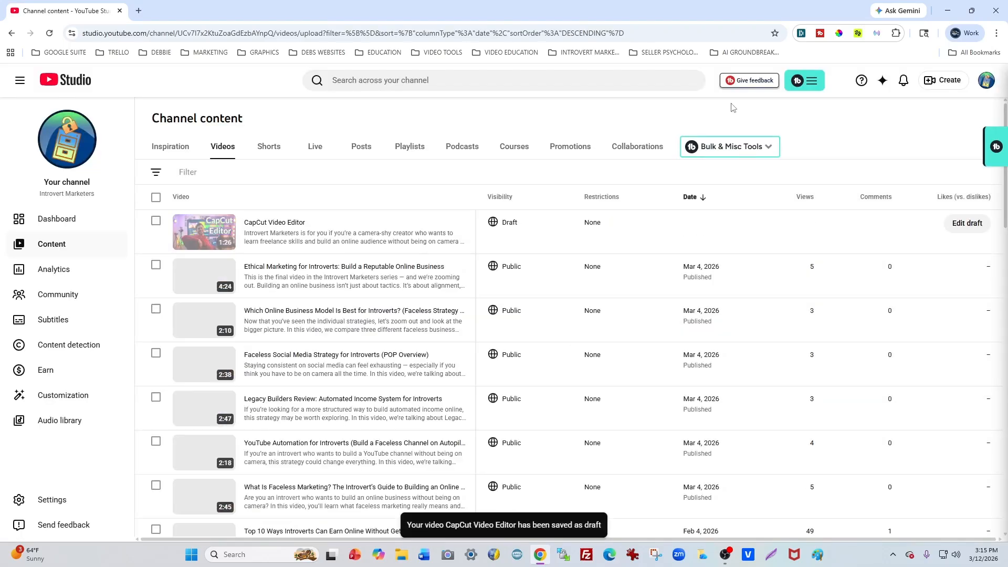
click(156, 221)
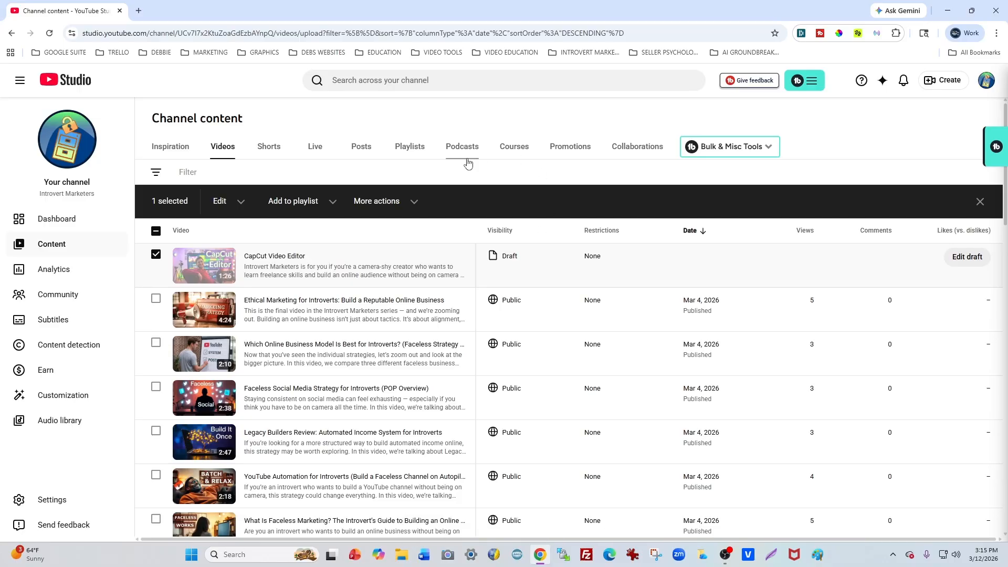
click(407, 202)
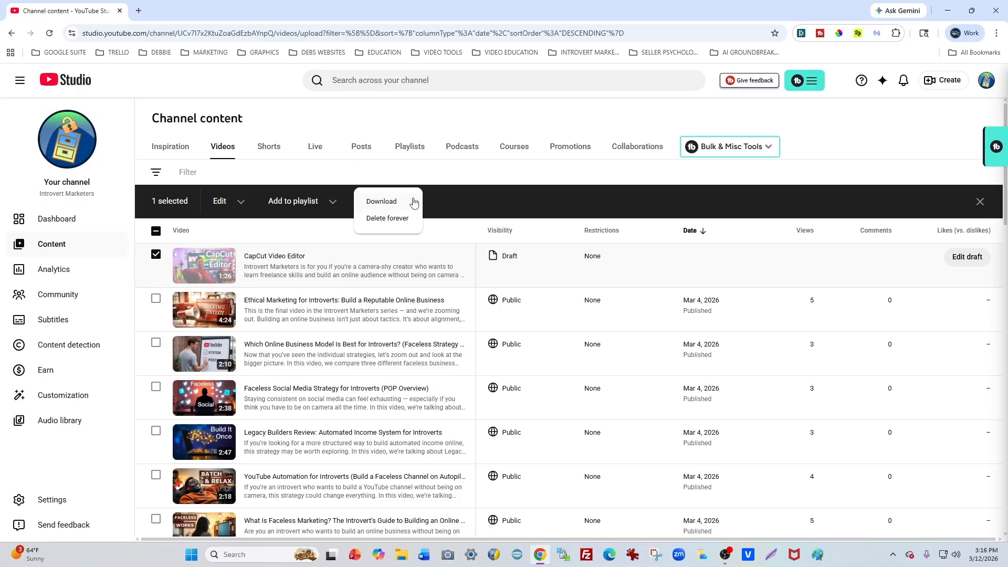
click(393, 218)
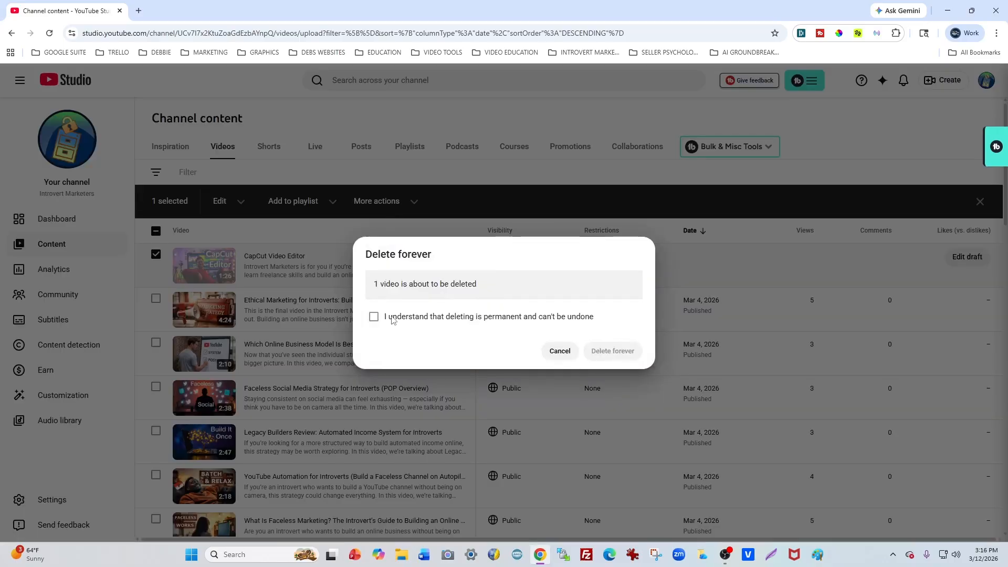
click(375, 317)
click(611, 351)
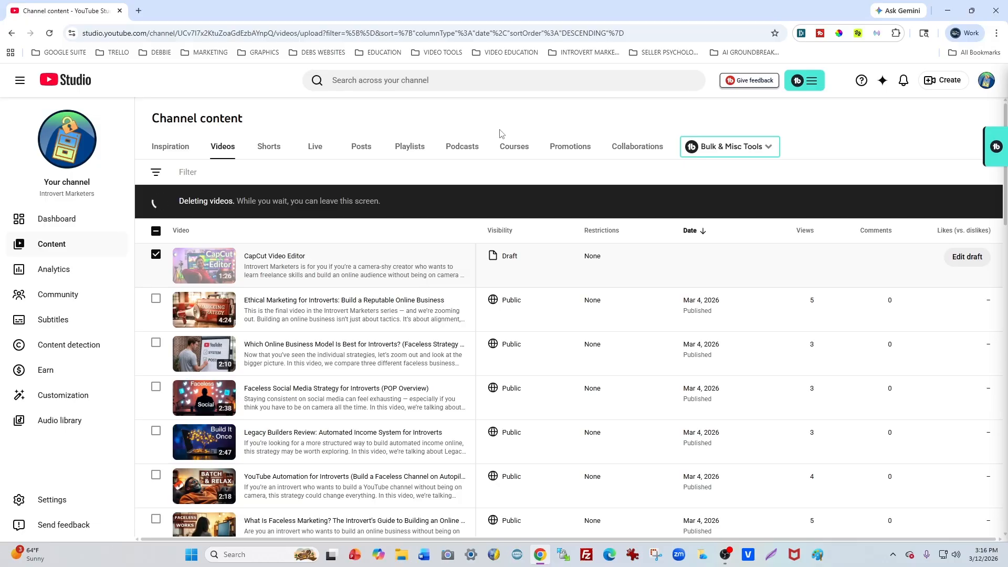
Find the unlisted video "Finding Your Ideal Customers or Clients Online" in the channel content and open its details.
scroll(247, 283, down, 4)
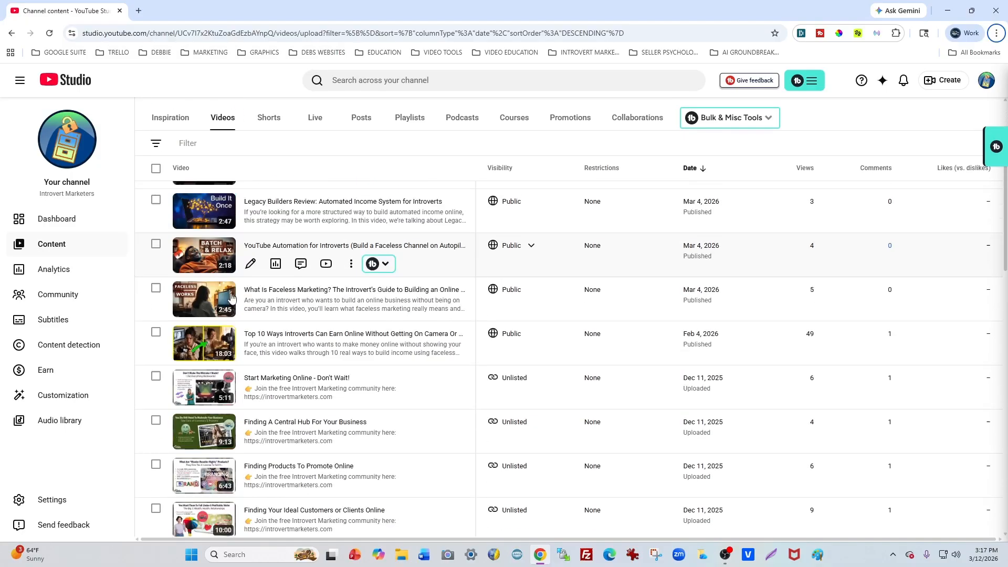
scroll(295, 373, down, 3)
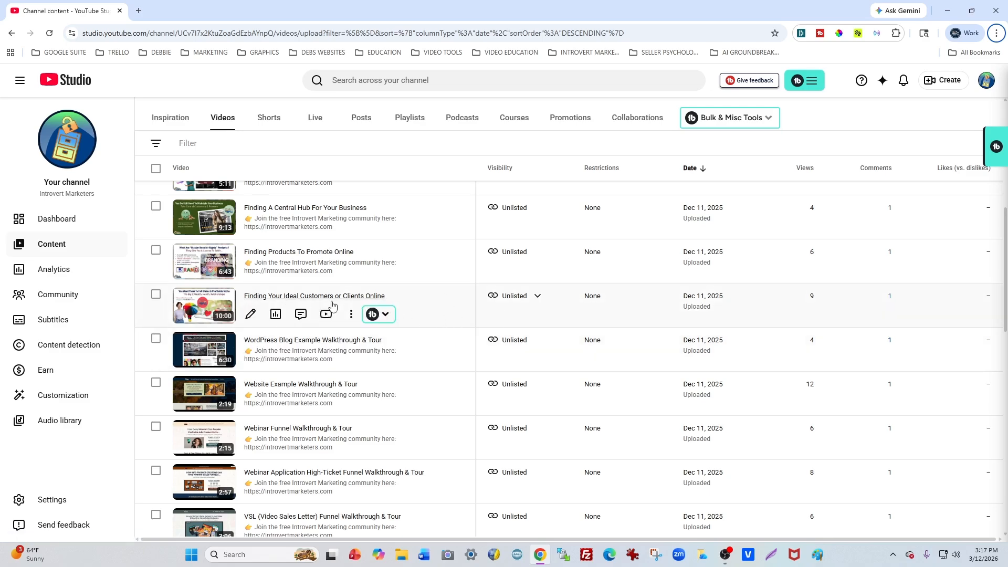
click(281, 297)
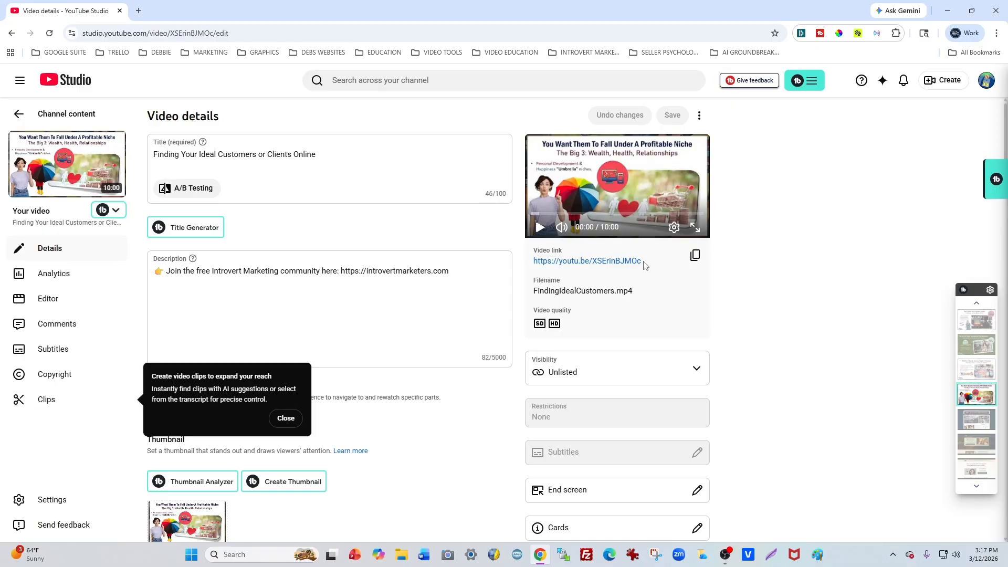
Open the video's watch page from its video link, copy the full watch URL and close that page.
drag(642, 261, 531, 262)
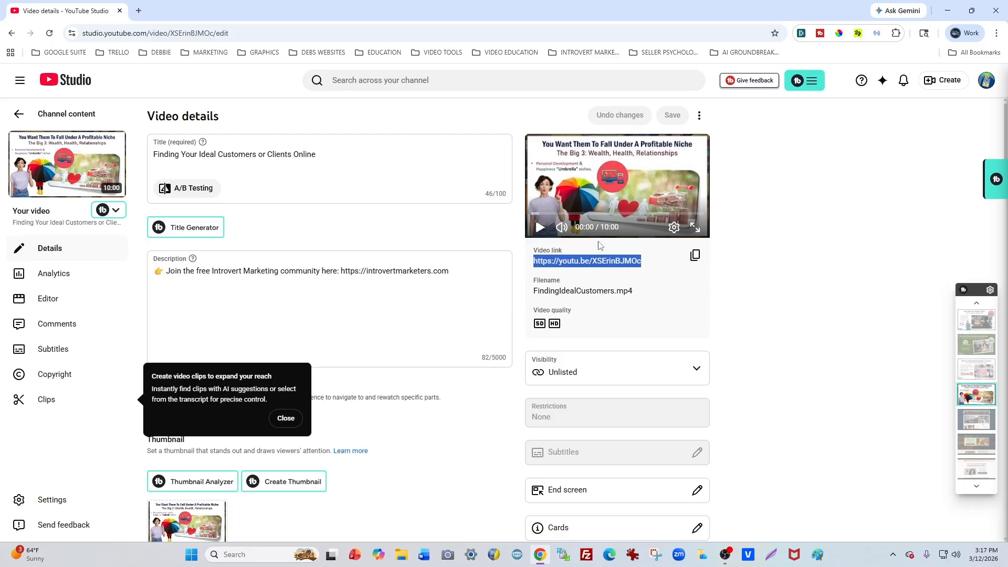
click(581, 264)
drag(245, 34, 90, 53)
key(ctrl+c)
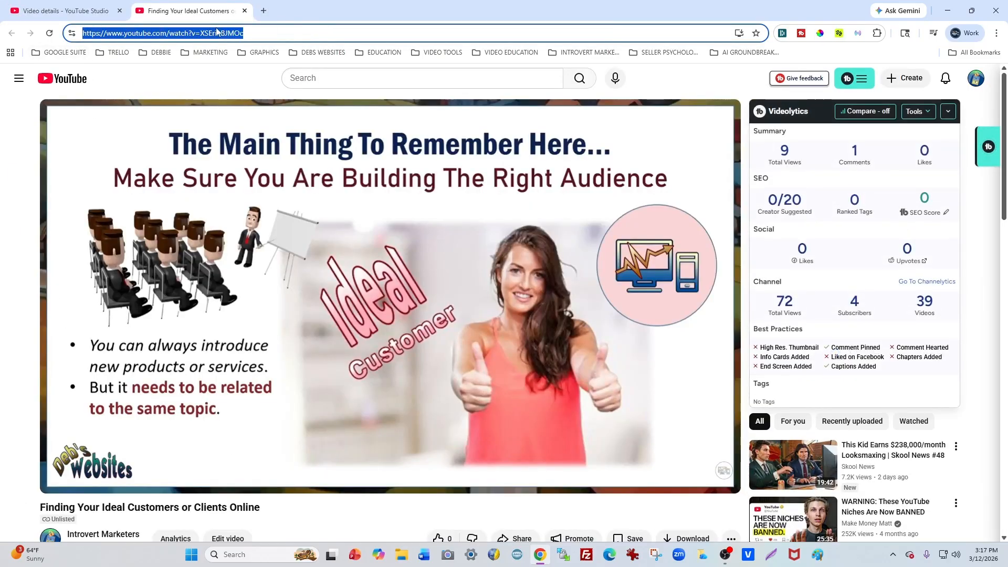
click(244, 11)
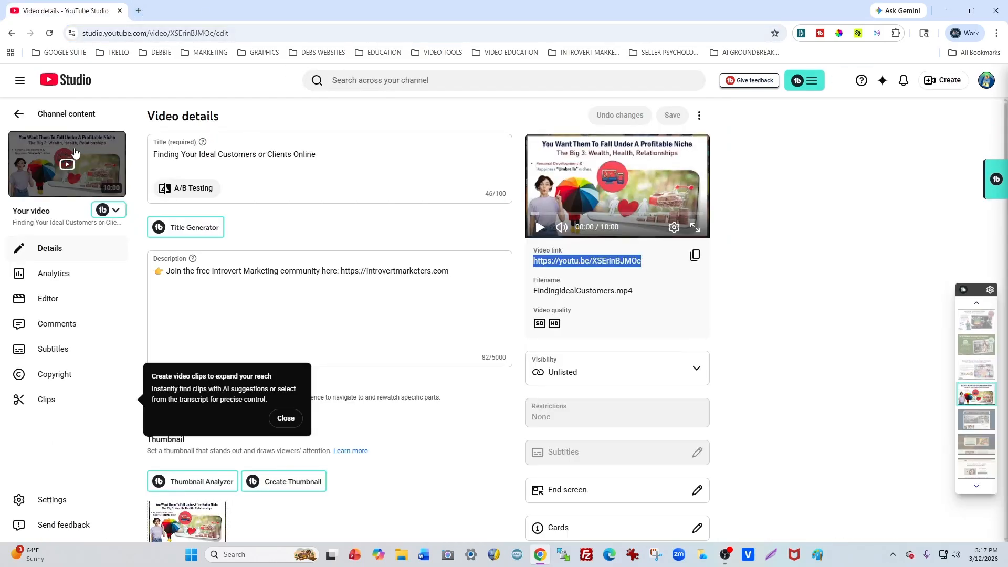
Close the YouTube Studio window and open TubeMagic in a new Chrome window from the bookmarked TUBE MAGIC LOGIN link.
click(995, 10)
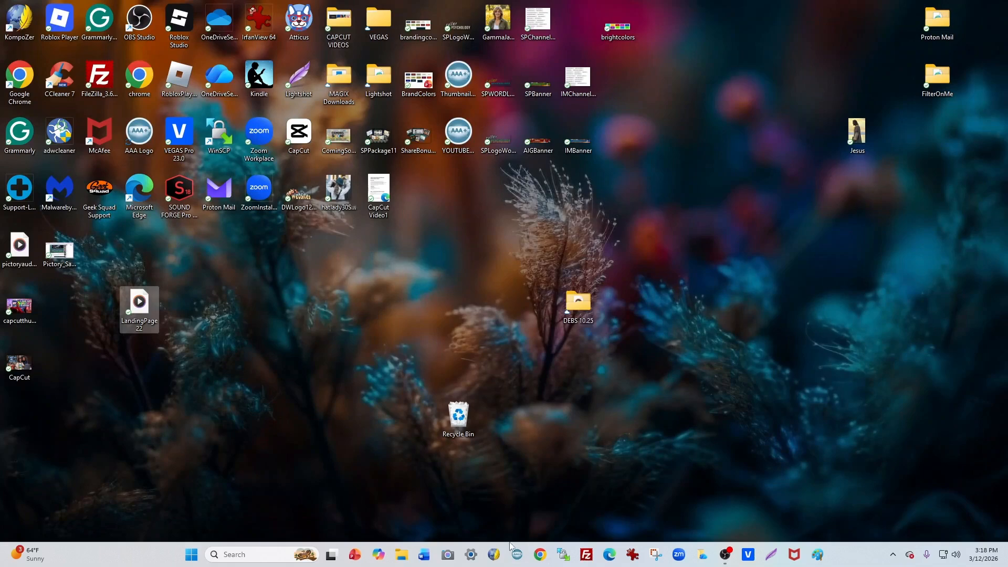
click(540, 555)
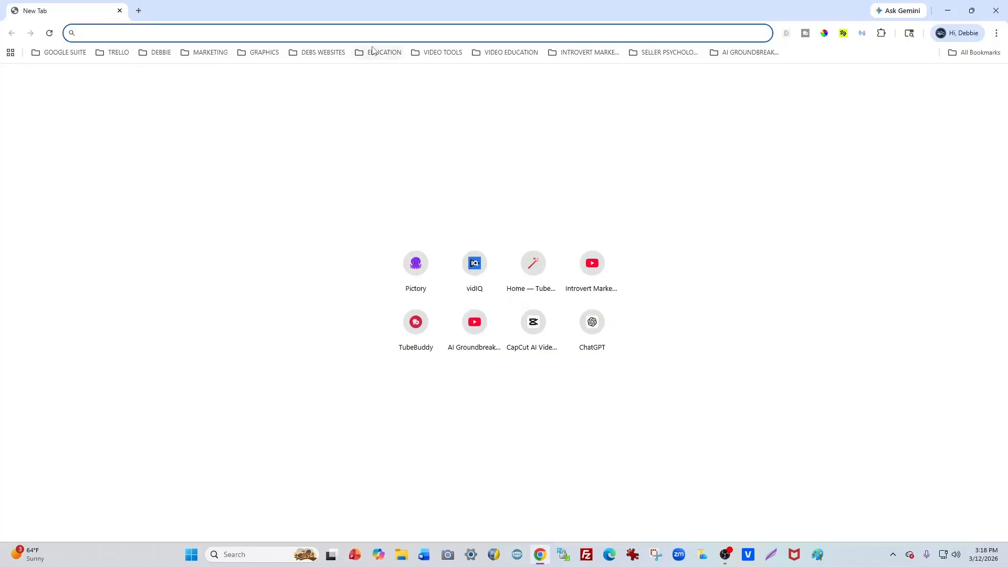
click(439, 53)
mouse_move(462, 79)
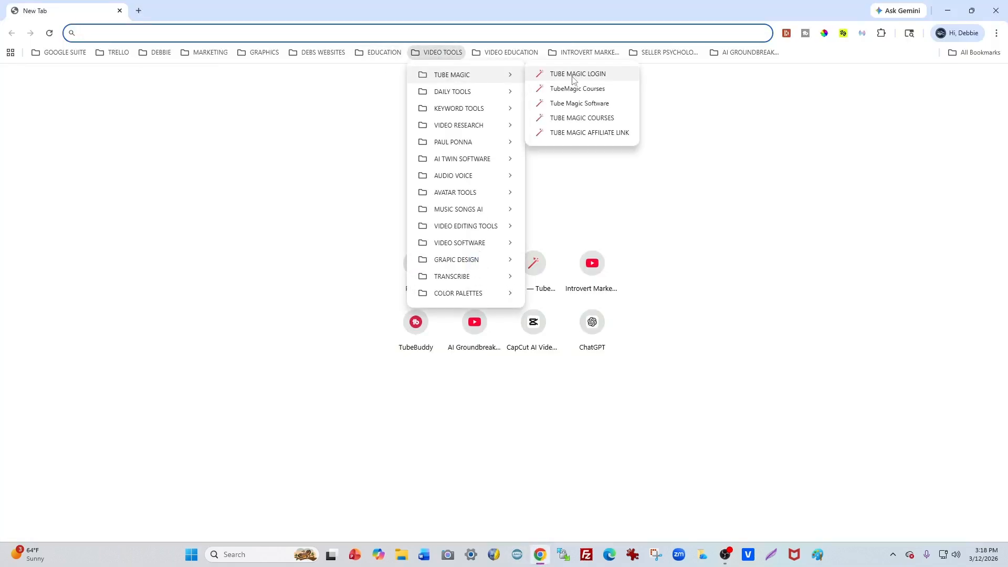
click(573, 76)
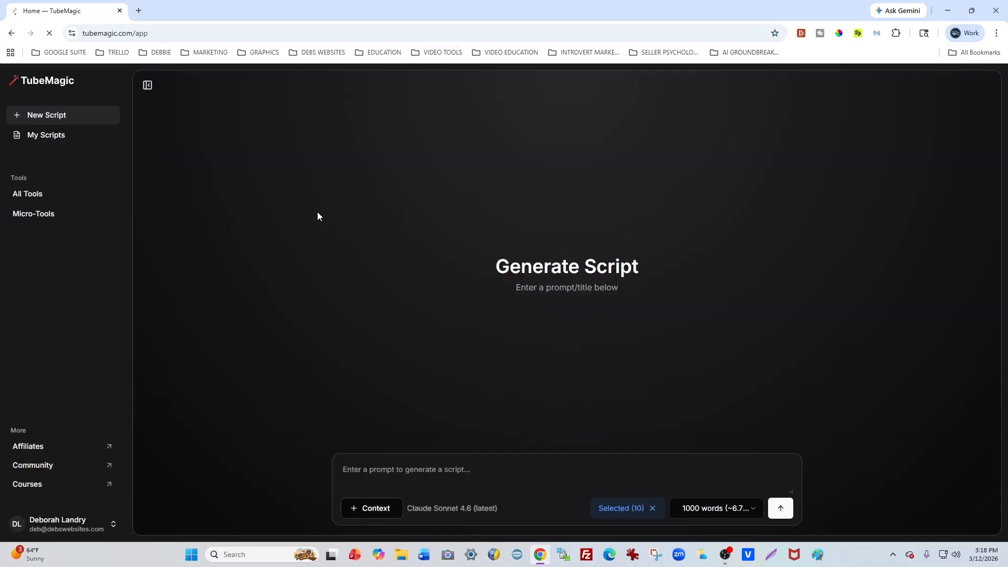
Browse all of the tools and open Warp Upload in the Upload & Optimize group.
click(29, 194)
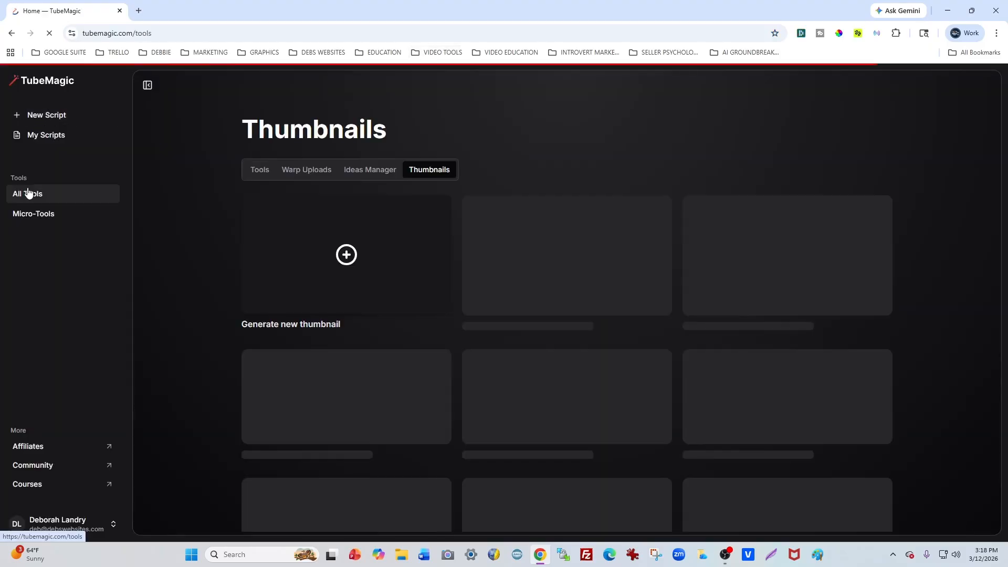
scroll(368, 257, down, 2)
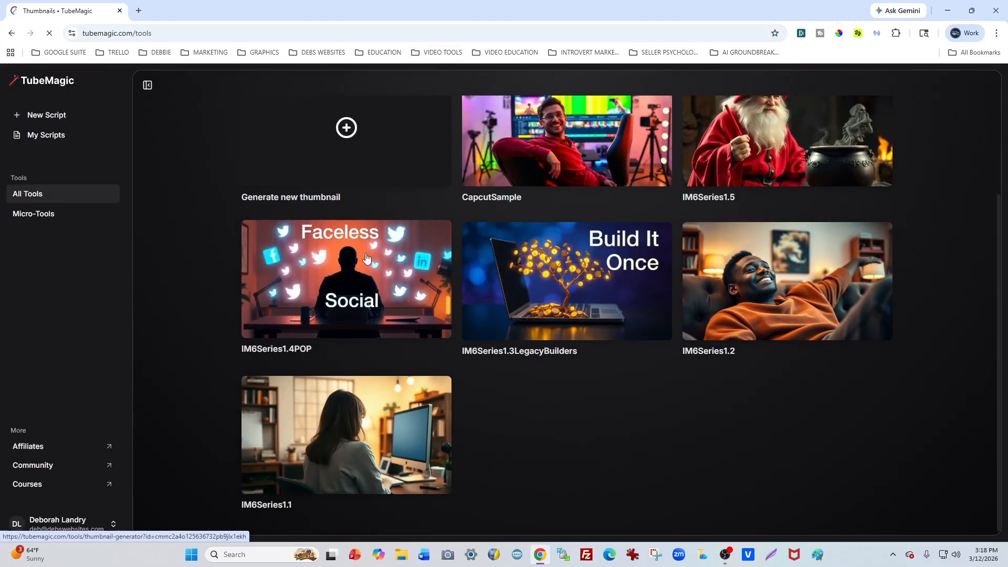
click(51, 198)
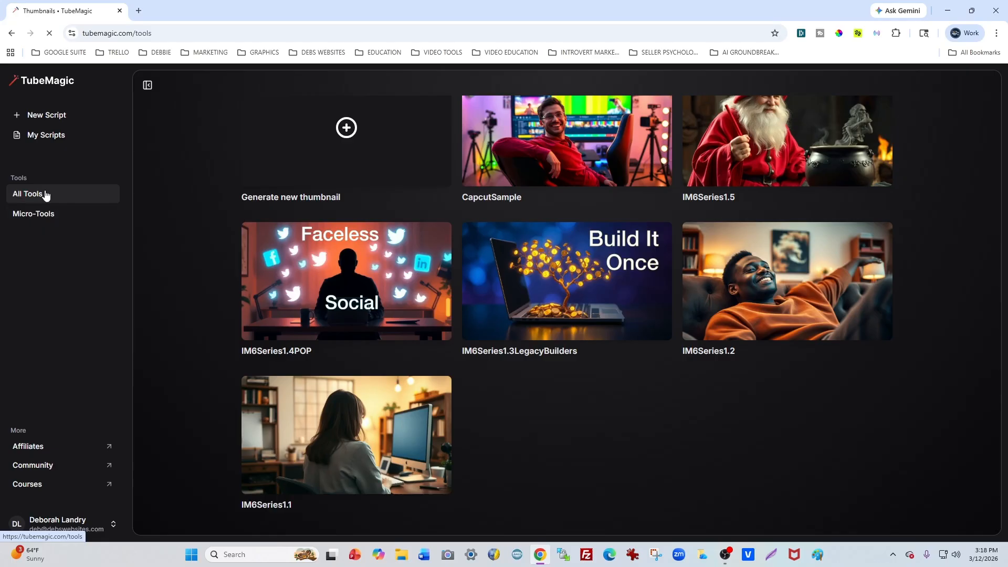
scroll(383, 290, down, 8)
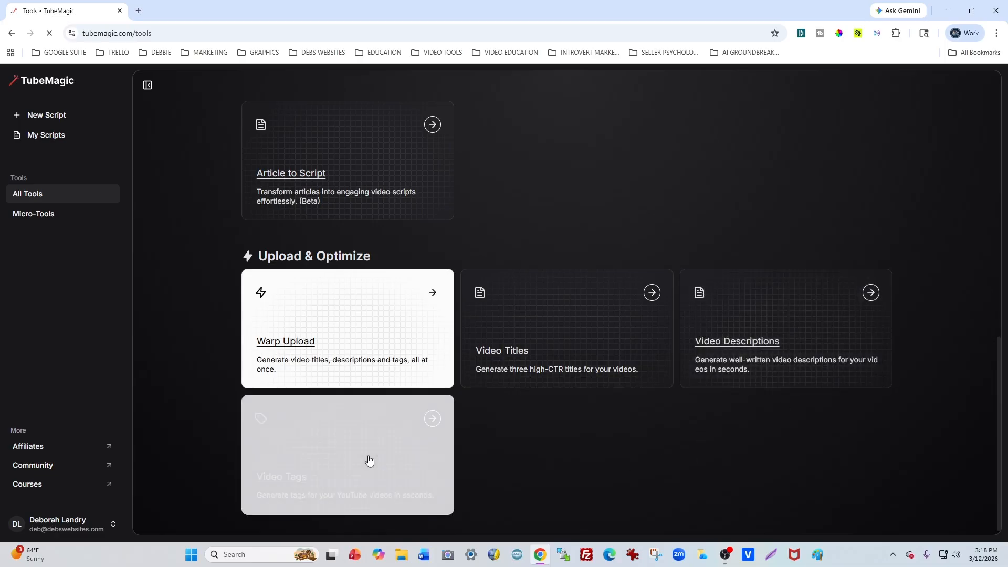
click(330, 315)
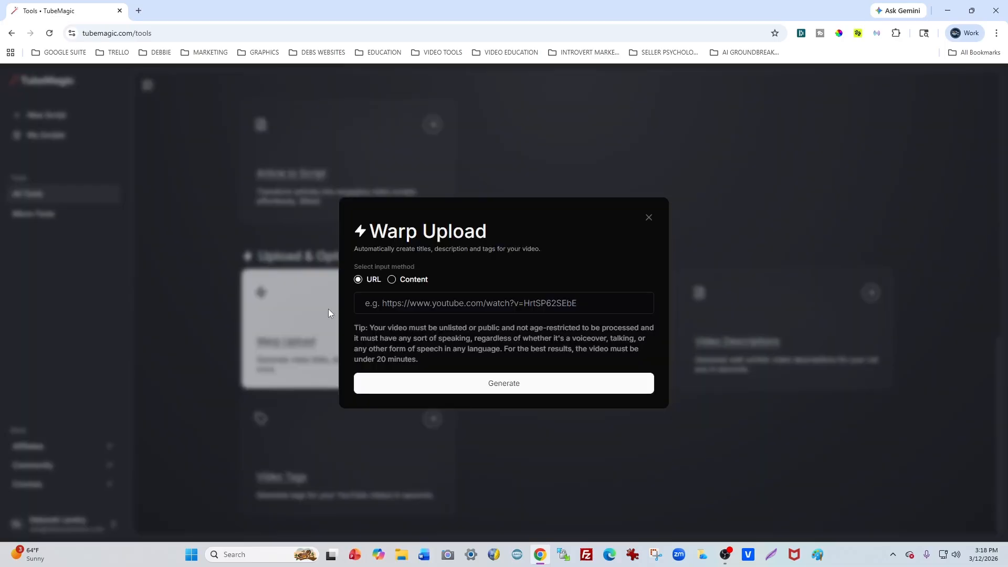
click(415, 303)
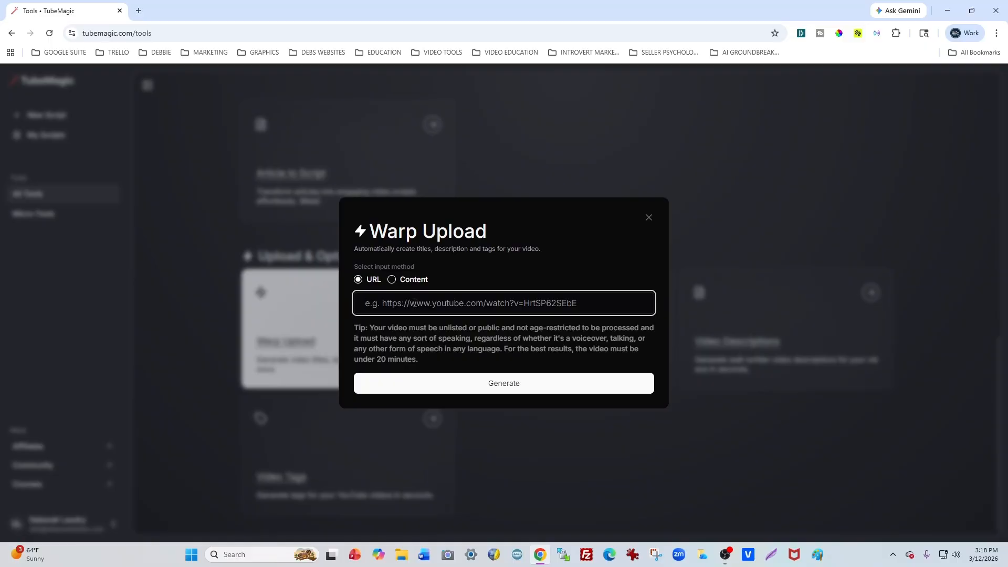
key(ctrl+v)
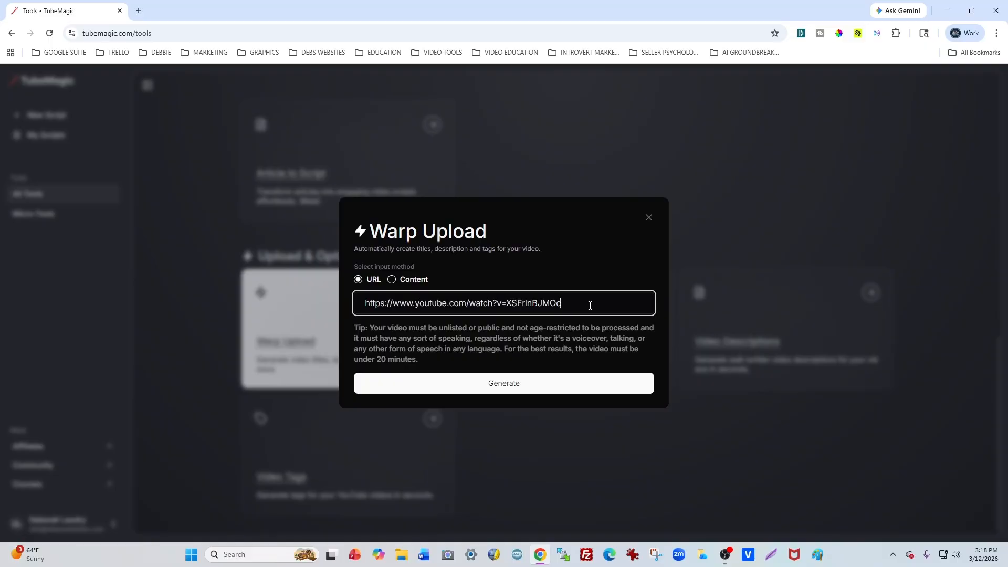
click(498, 390)
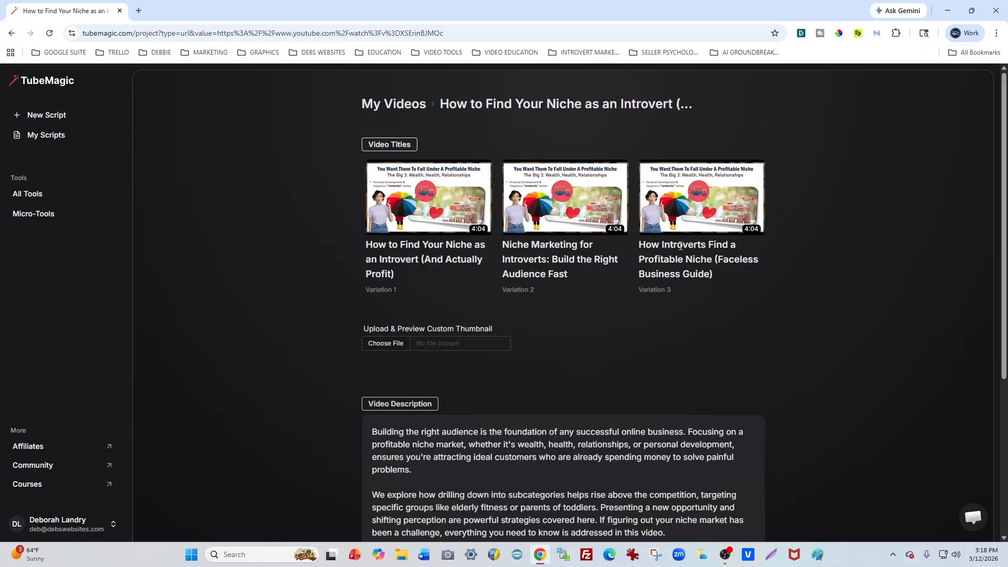
Review the generated title variations, custom thumbnail option, video description with hashtags, and video tags.
scroll(559, 241, down, 5)
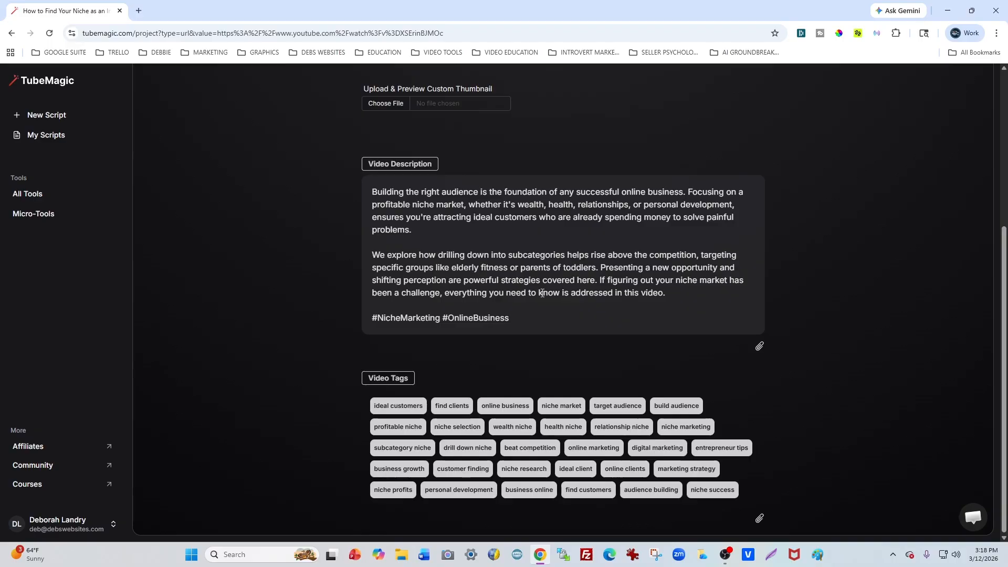
scroll(610, 297, up, 1)
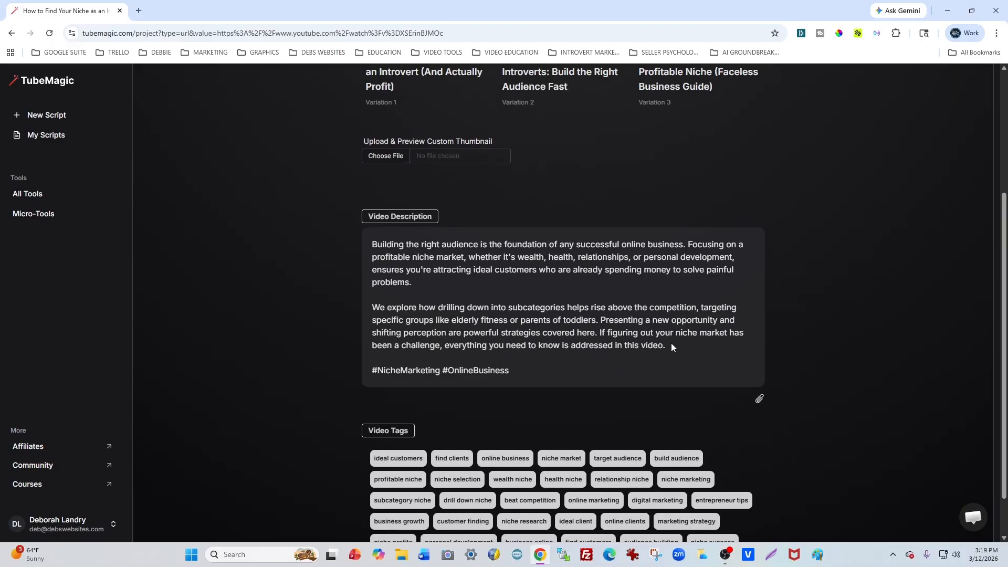
scroll(674, 348, down, 1)
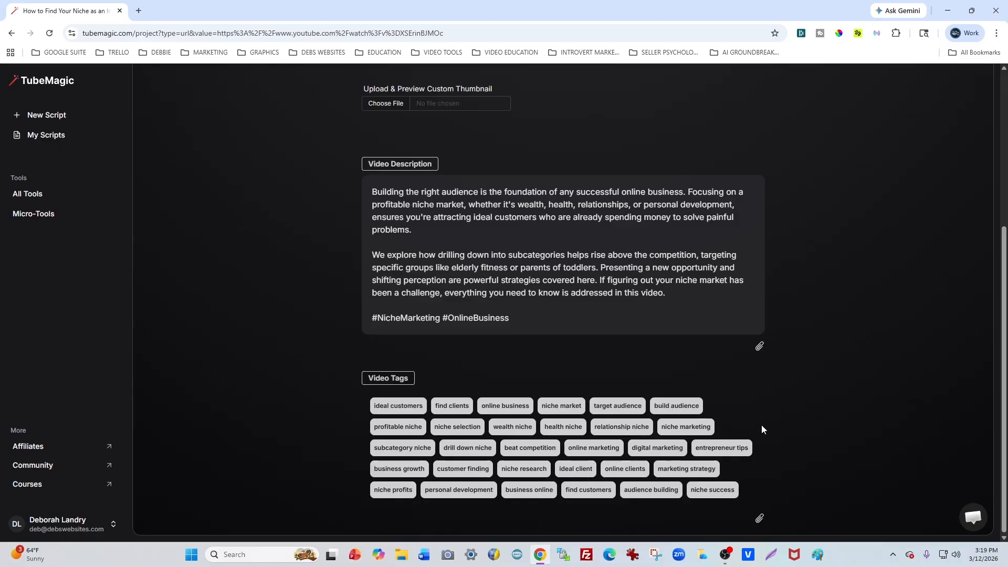
scroll(693, 384, up, 3)
scroll(692, 385, up, 2)
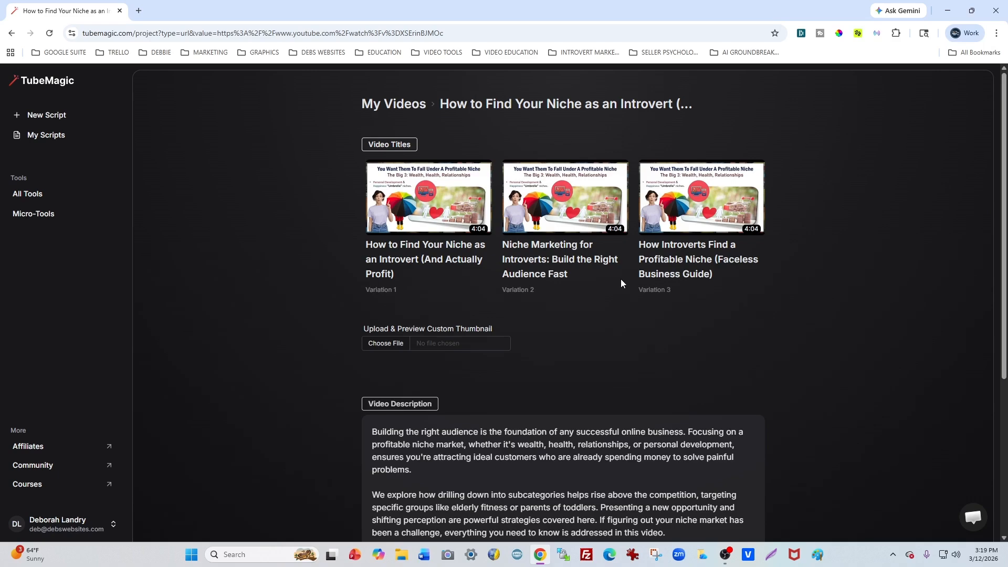
scroll(556, 281, down, 3)
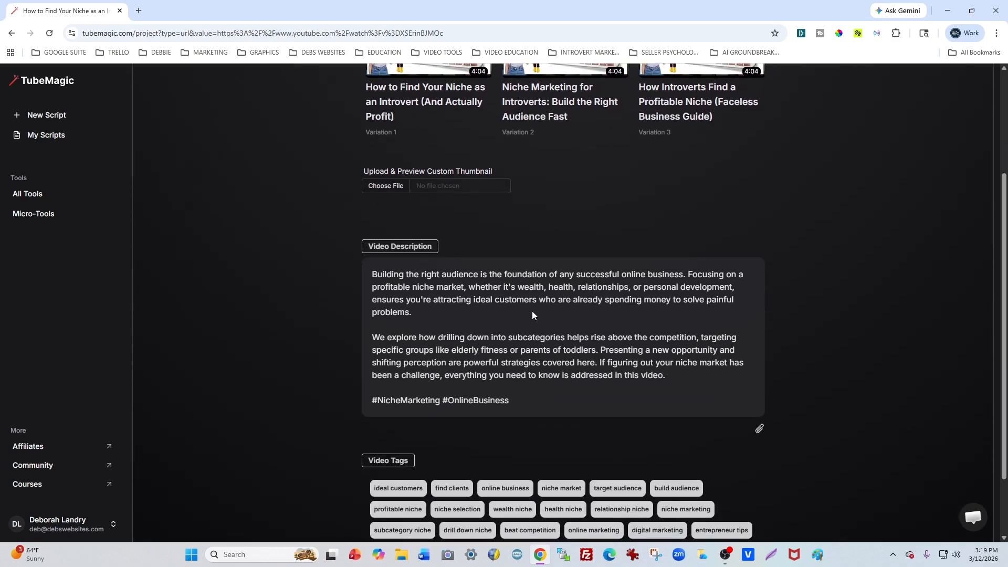
scroll(597, 330, down, 2)
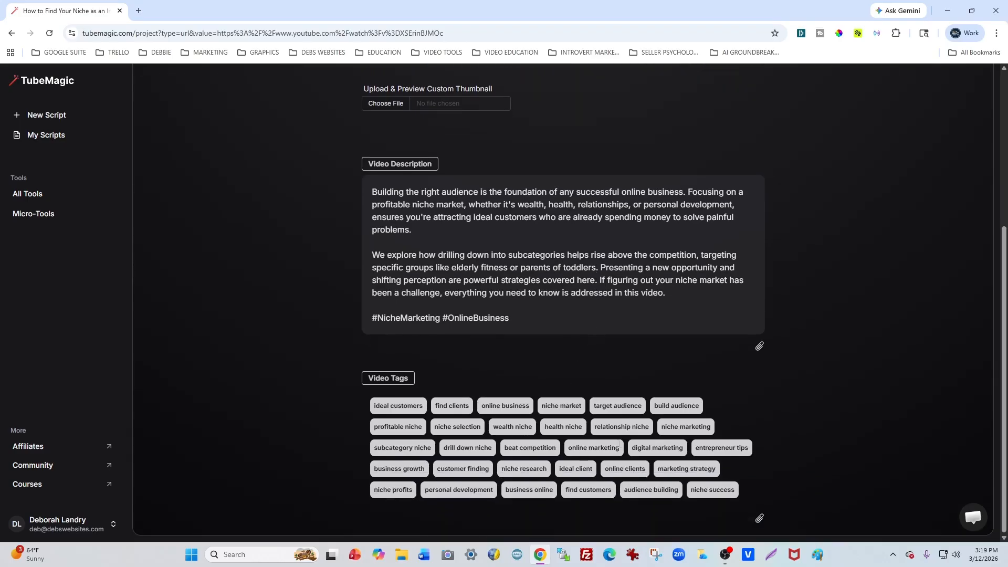
scroll(577, 337, up, 5)
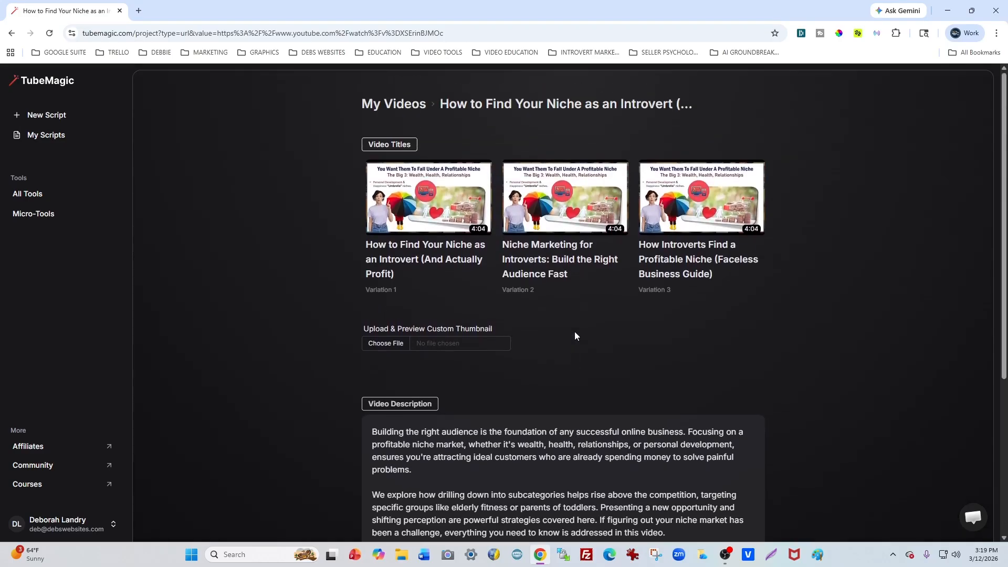